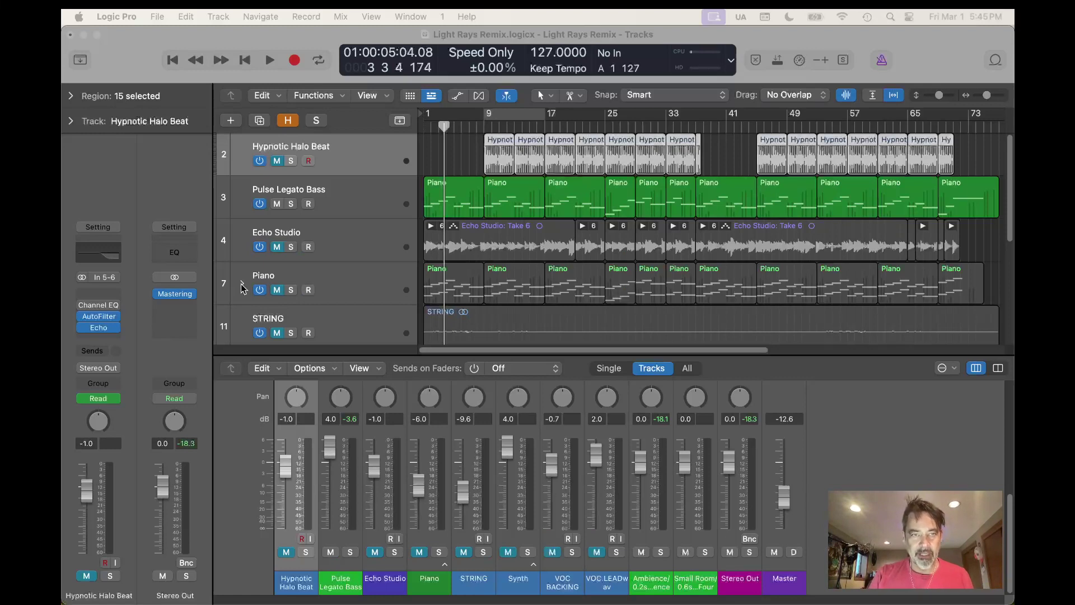
# Play the song, unmute the Hypnotic Halo Beat track and bring the Master volume to about -14.2 dB.
pyautogui.click(272, 60)
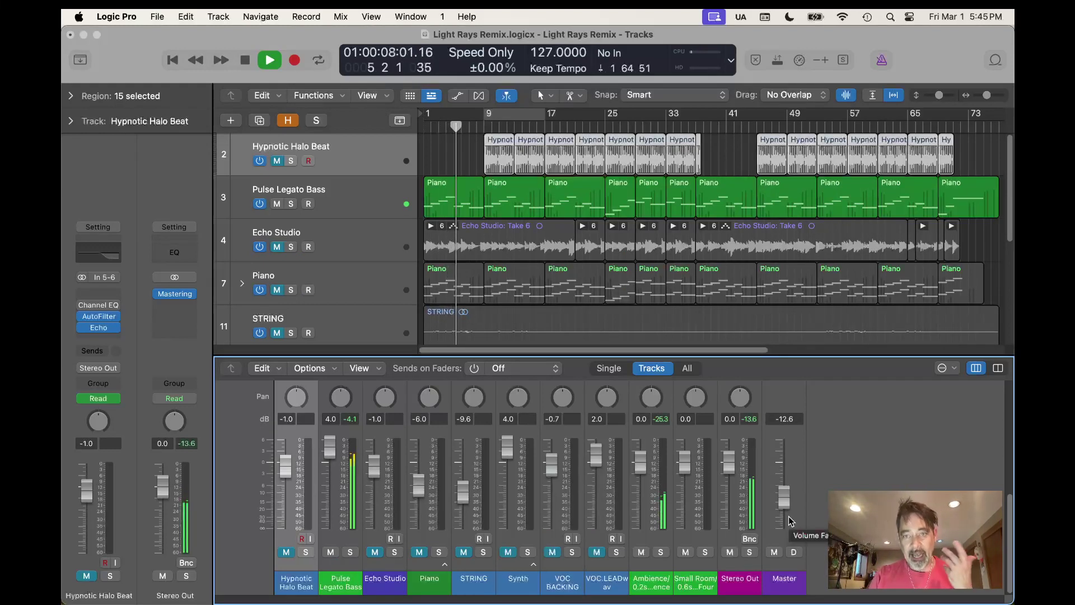
pyautogui.moveTo(787, 505); pyautogui.dragTo(780, 452)
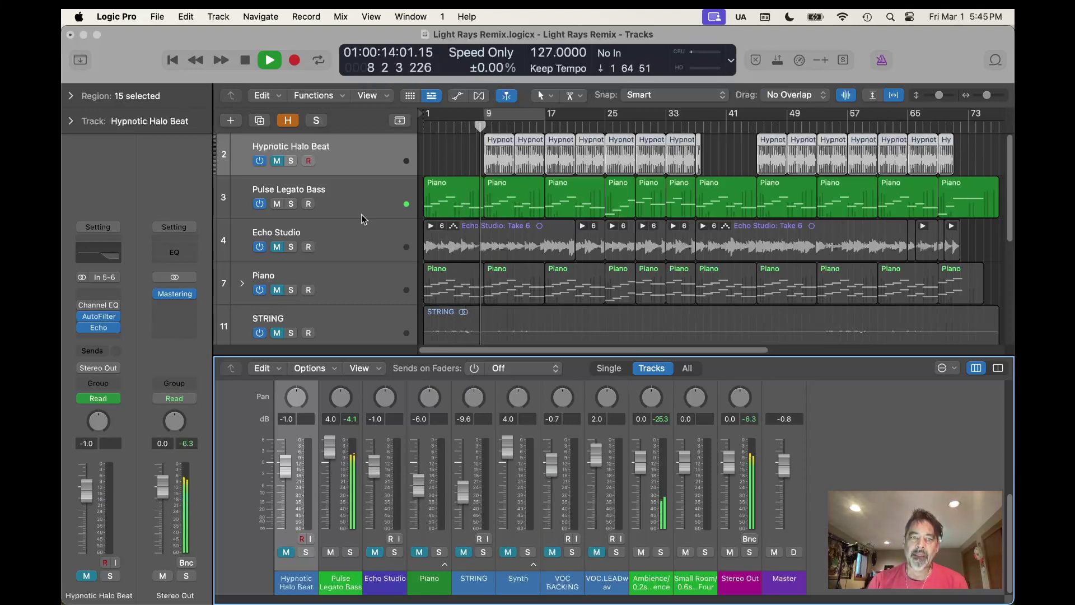
pyautogui.moveTo(81, 310)
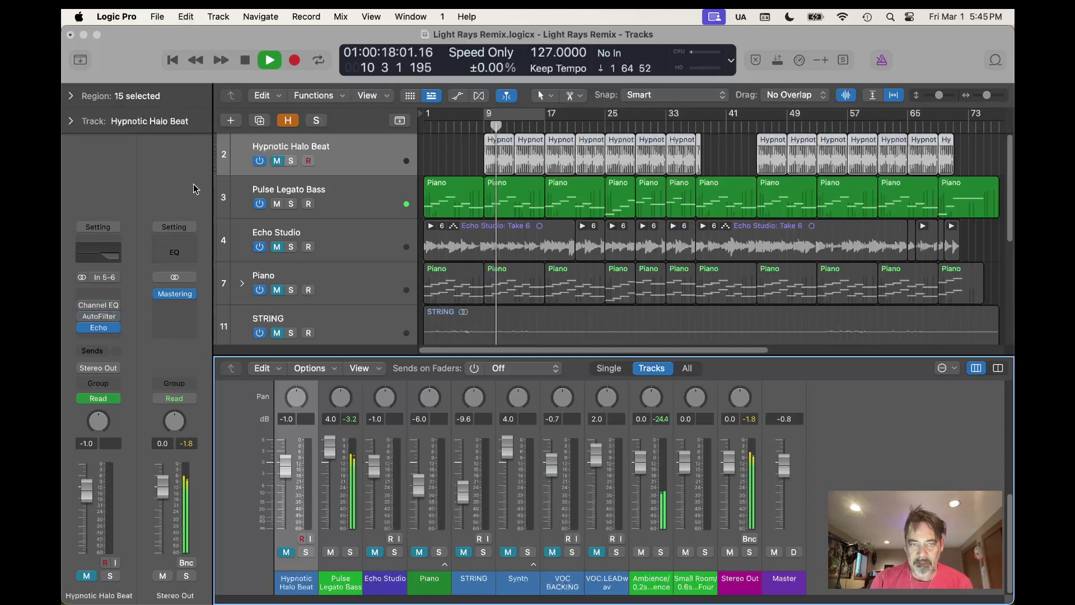
pyautogui.click(276, 161)
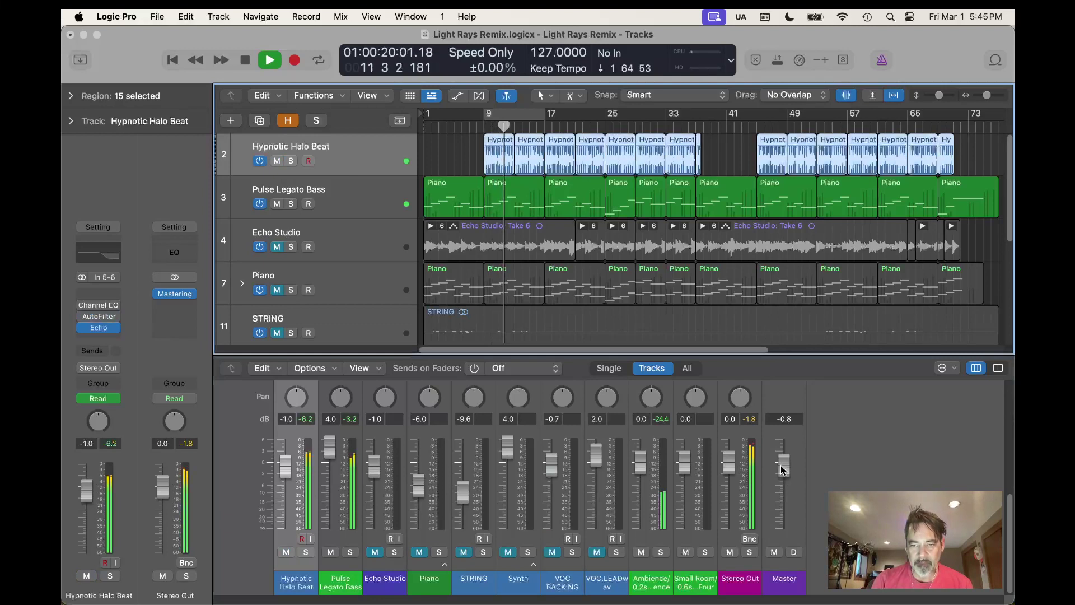
pyautogui.moveTo(783, 469); pyautogui.dragTo(783, 501)
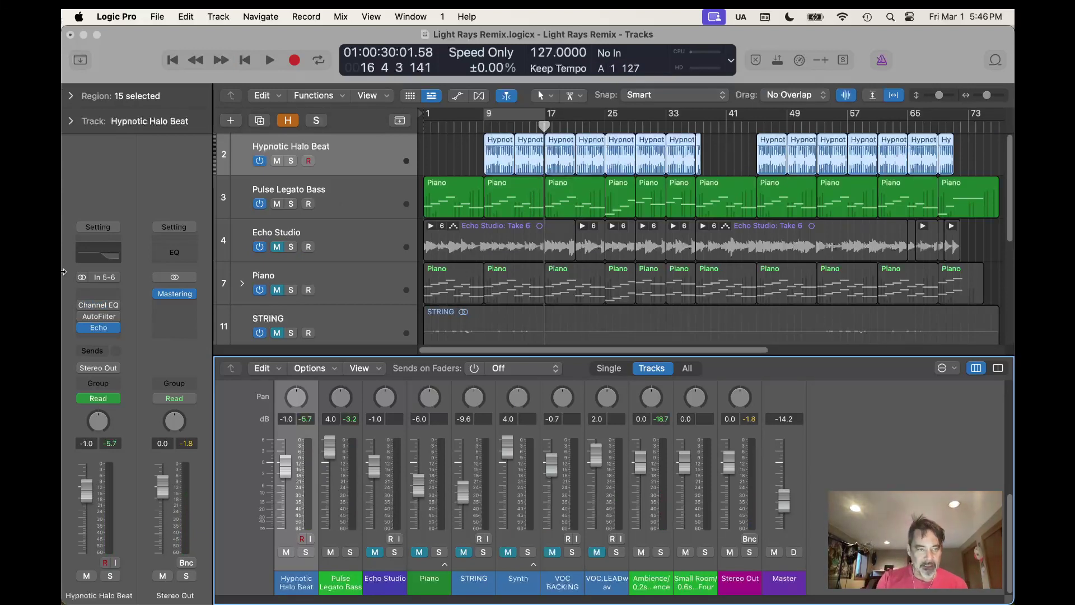
# Open the AutoFilter plug-in on Hypnotic Halo Beat and solo that track during playback.
pyautogui.click(82, 317)
pyautogui.click(98, 317)
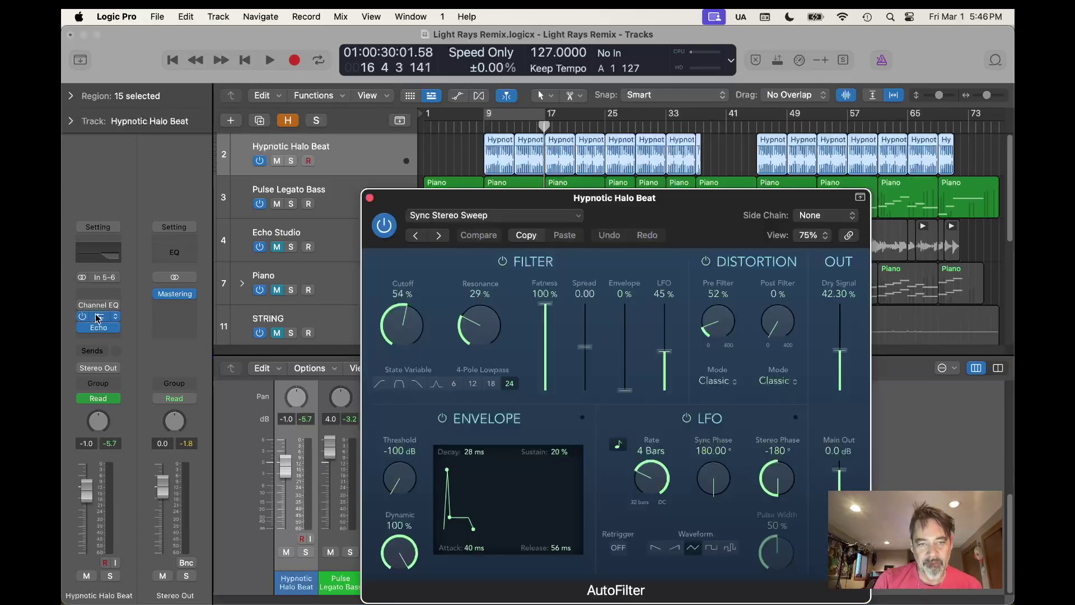
pyautogui.press('space')
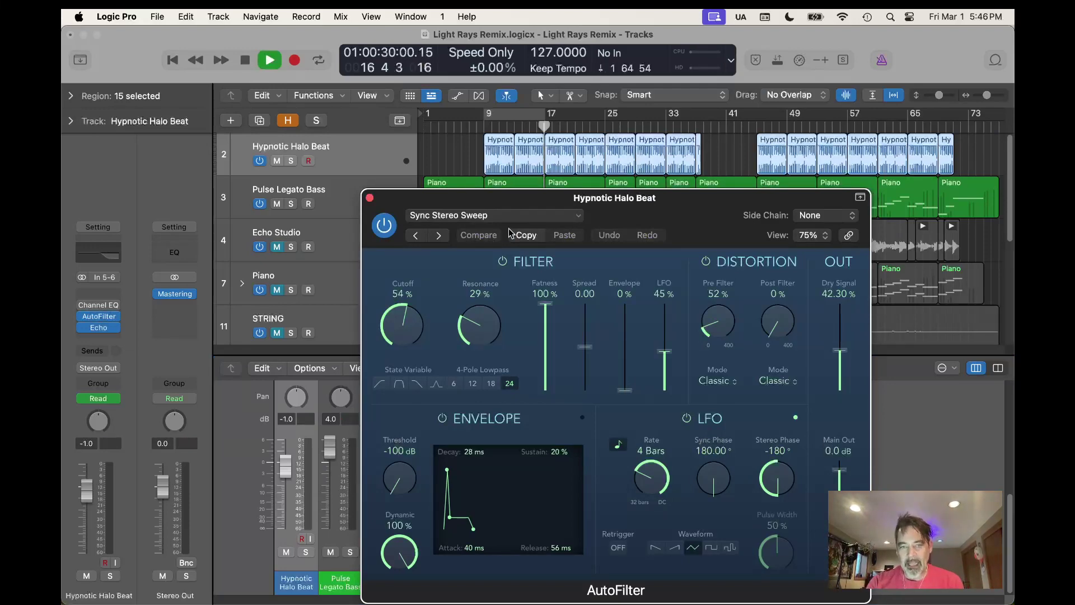
pyautogui.click(290, 161)
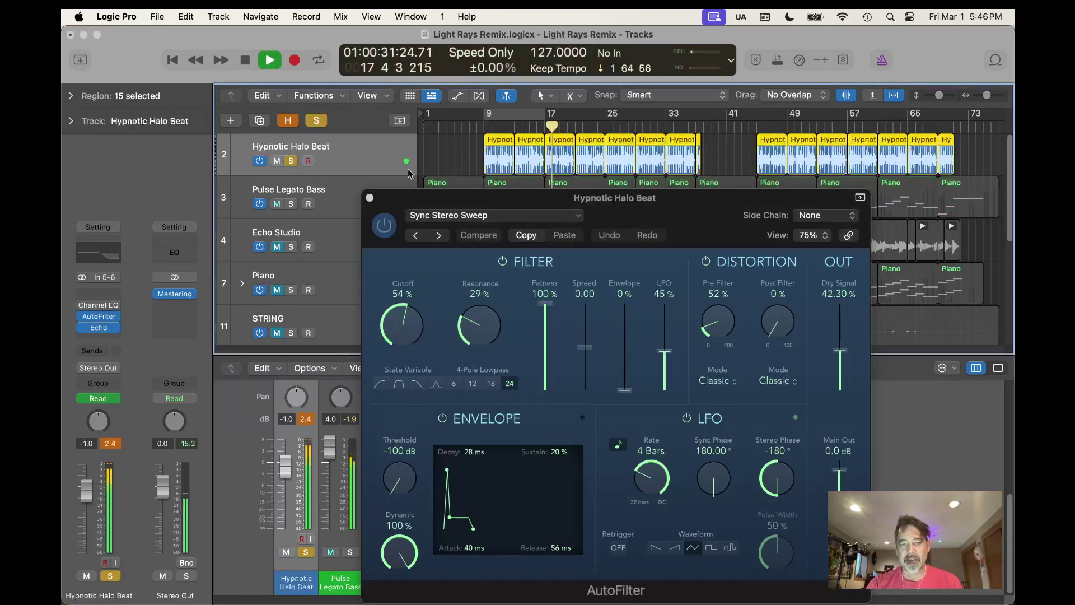
pyautogui.moveTo(555, 197); pyautogui.dragTo(305, 145)
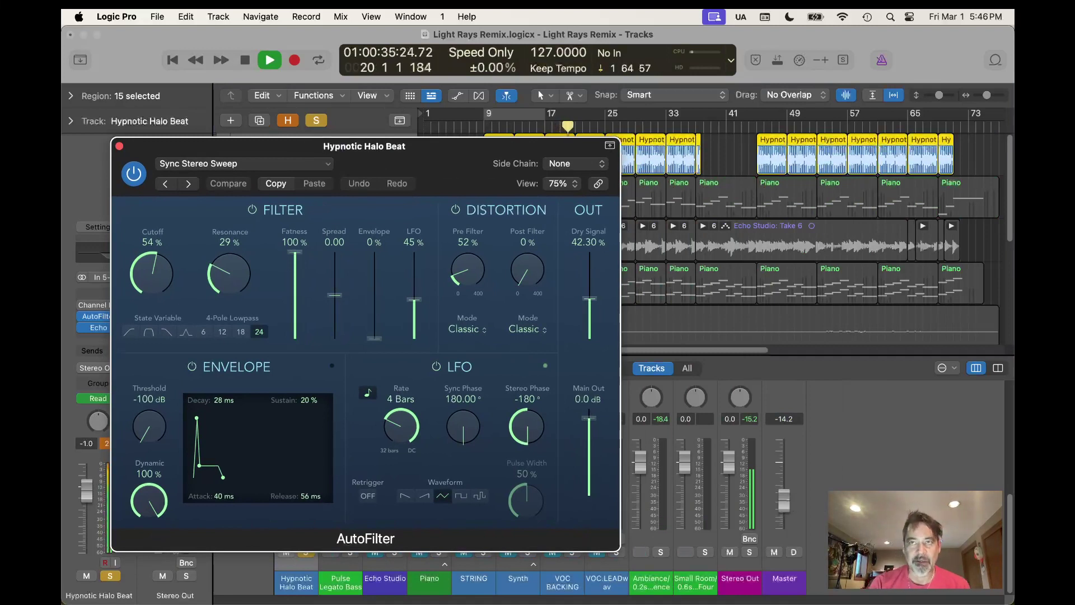
# Raise the Master volume to about -0.3 dB to audition the soloed beat, and lower it to about -16.8 dB.
pyautogui.moveTo(784, 494); pyautogui.dragTo(776, 432)
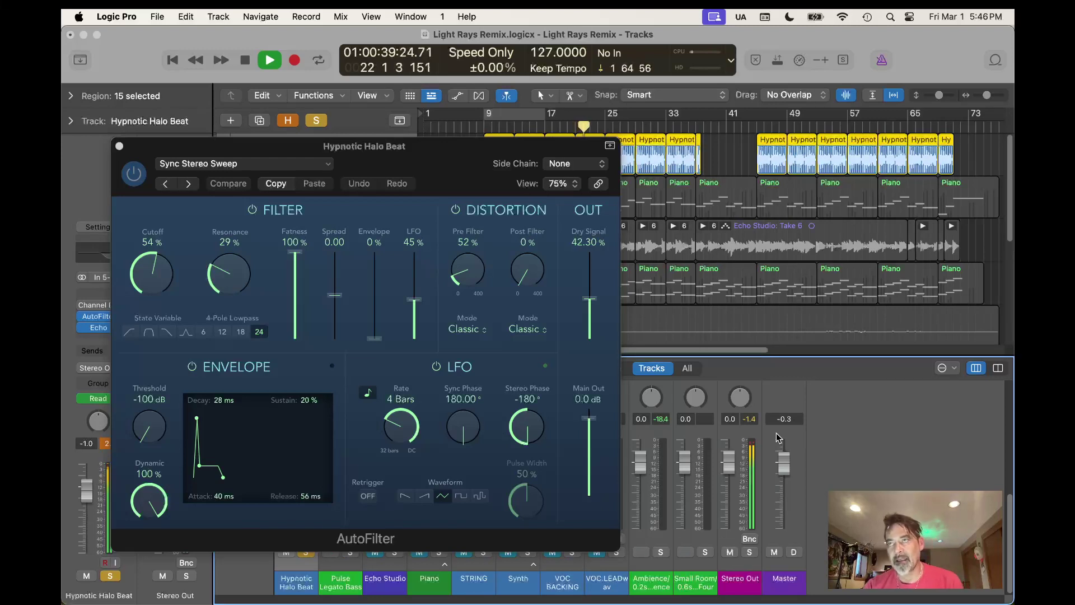
pyautogui.click(777, 432)
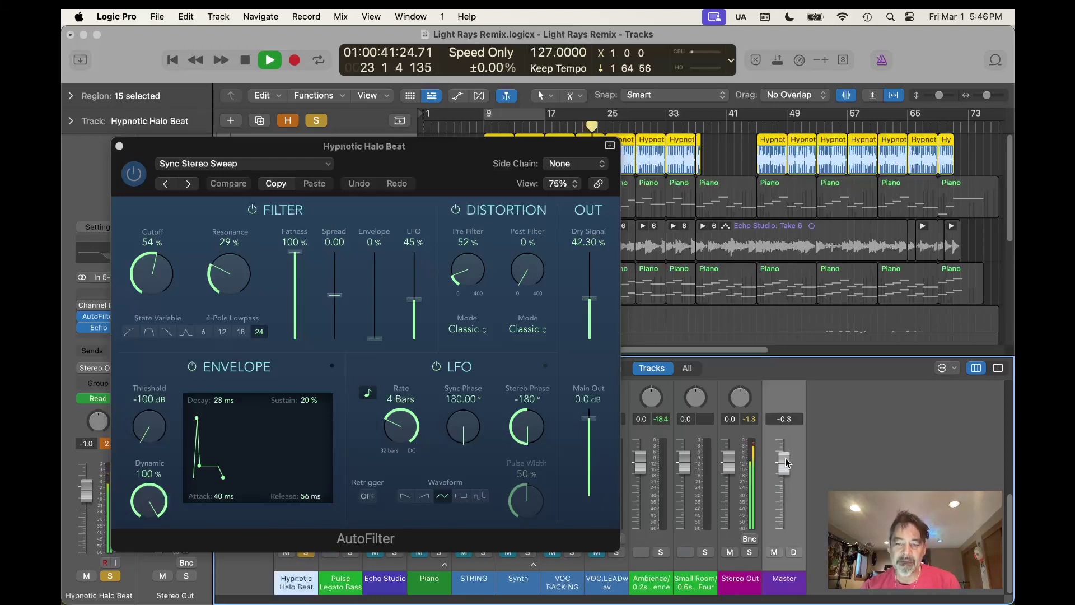
pyautogui.moveTo(786, 462); pyautogui.dragTo(777, 531)
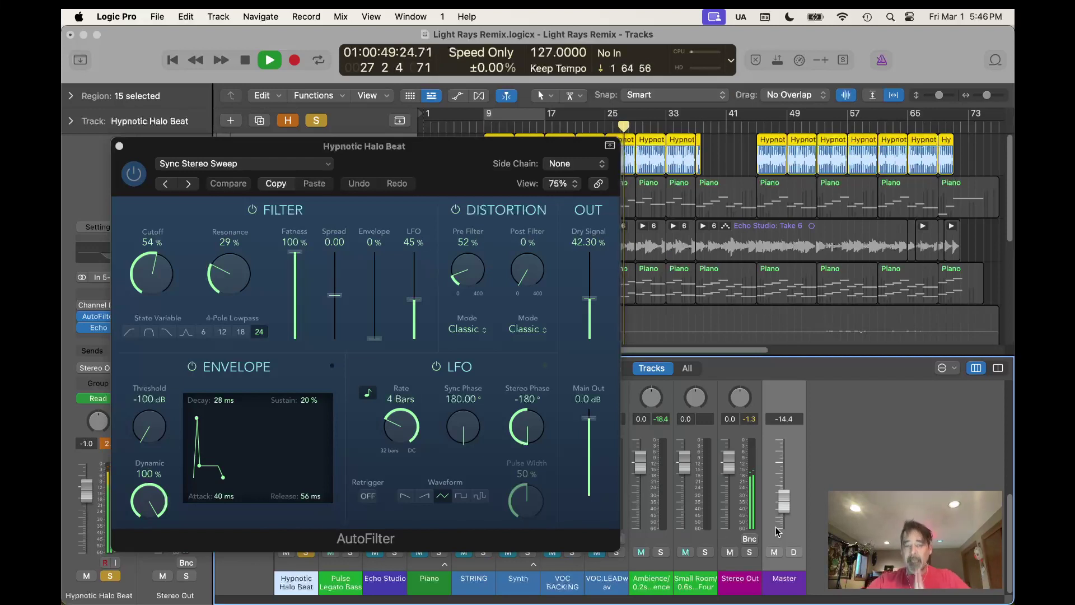
pyautogui.moveTo(780, 500); pyautogui.dragTo(782, 514)
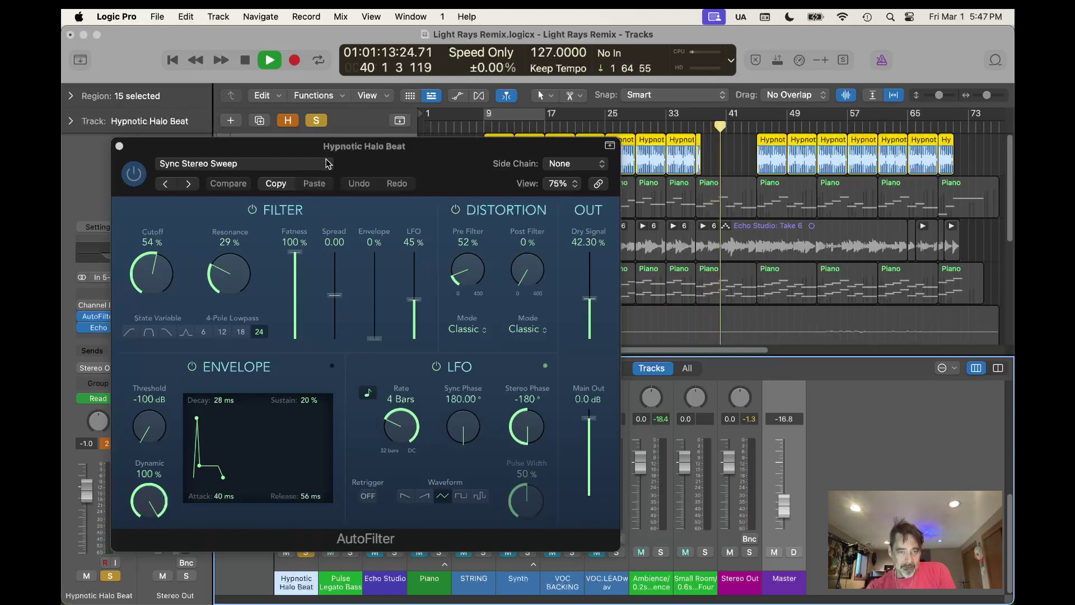
# Look through the AutoFilter presets and close the plug-in window without changing the setting.
pyautogui.click(247, 164)
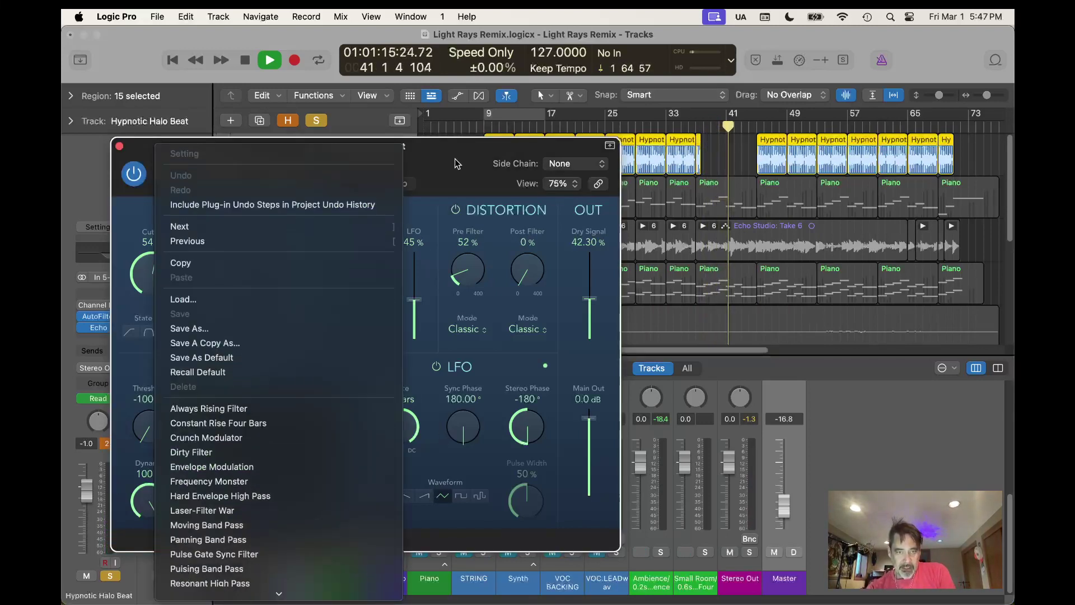
pyautogui.click(120, 145)
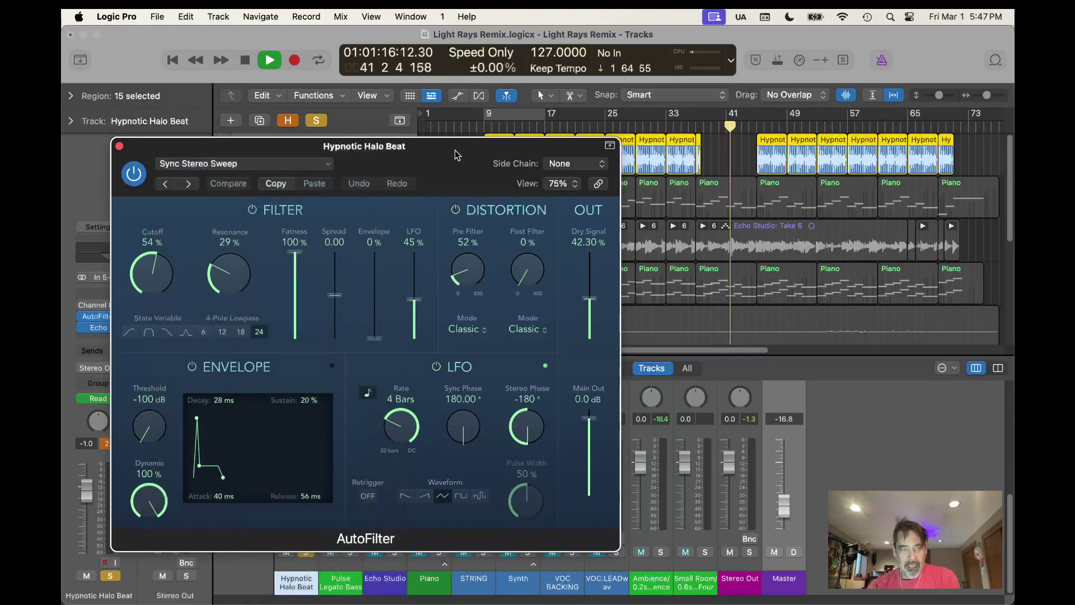
pyautogui.click(119, 146)
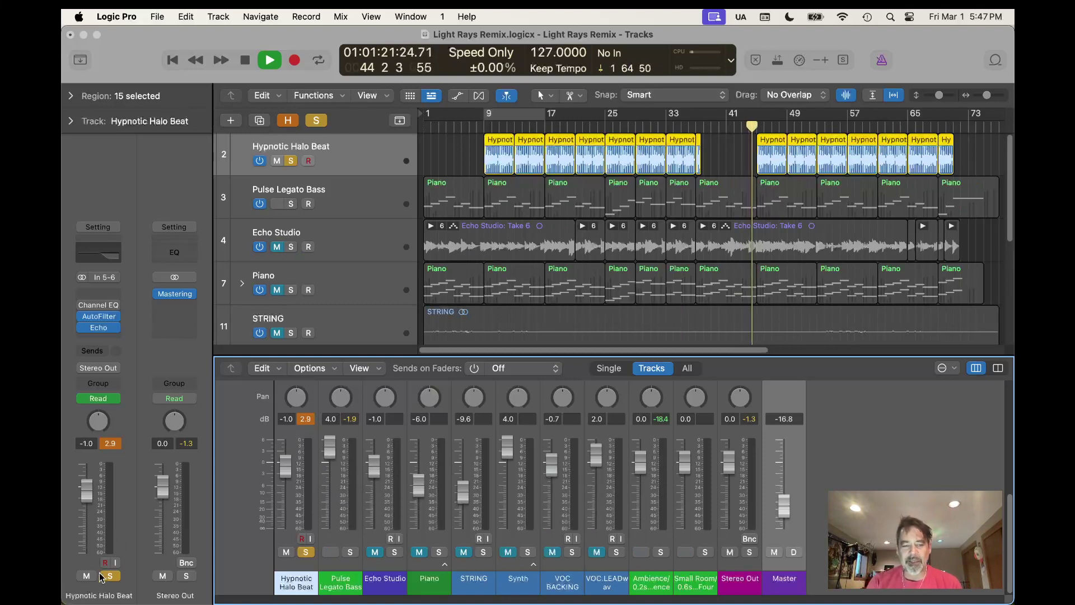
# Raise the Master volume to about -4.7 dB, clear the solo and return the stopped playhead to the project start.
pyautogui.moveTo(785, 510); pyautogui.dragTo(783, 485)
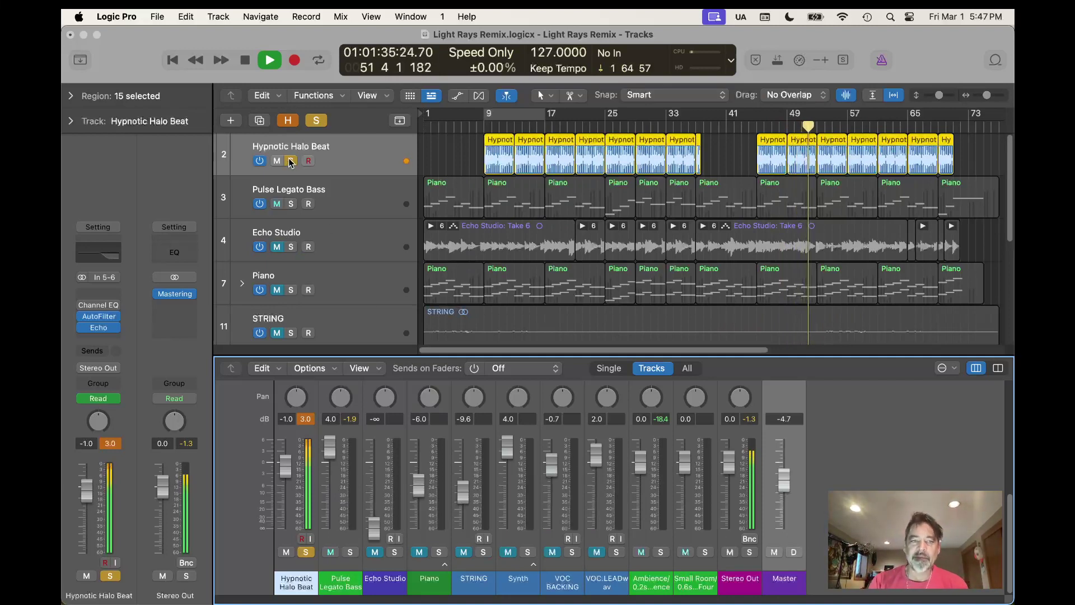
pyautogui.click(316, 120)
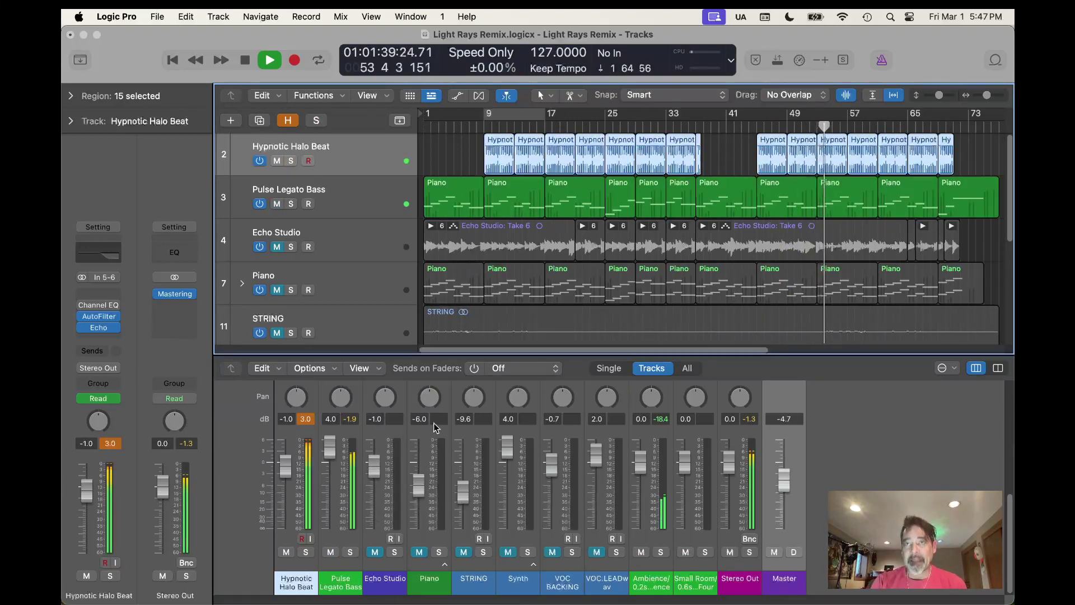
pyautogui.click(245, 60)
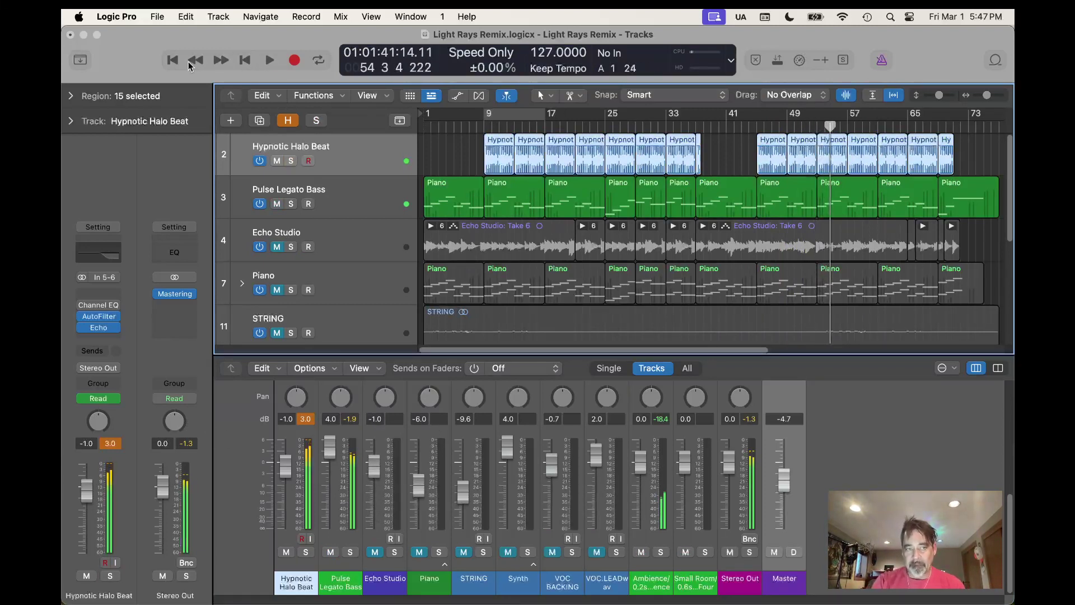
pyautogui.click(167, 63)
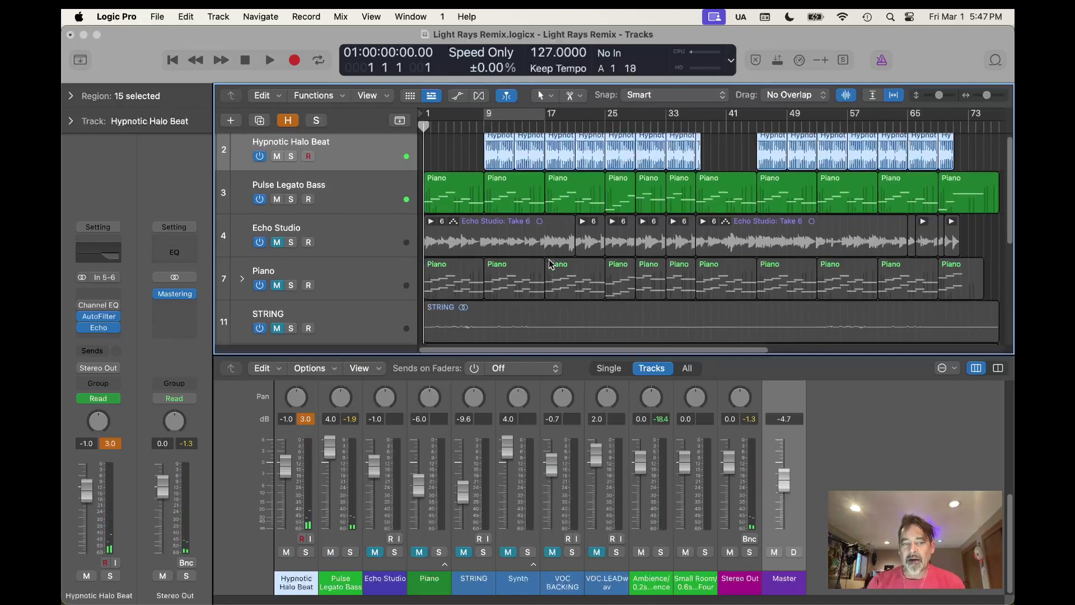
# Unmute the Piano track and play the song from the beginning to hear it in the mix.
pyautogui.scroll(-2, 399, 263)
pyautogui.click(380, 259)
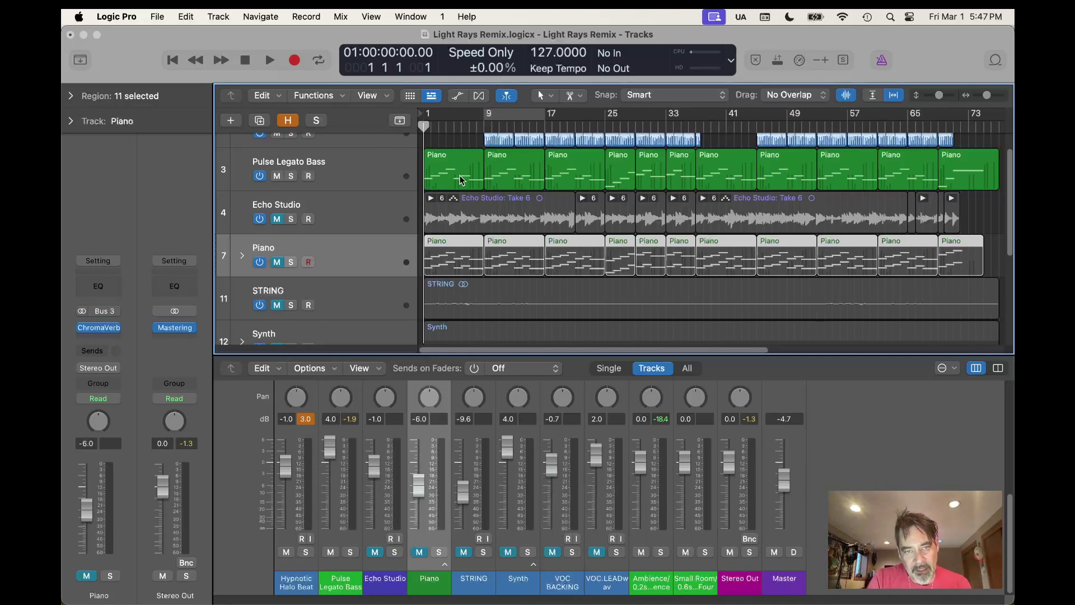
pyautogui.click(281, 262)
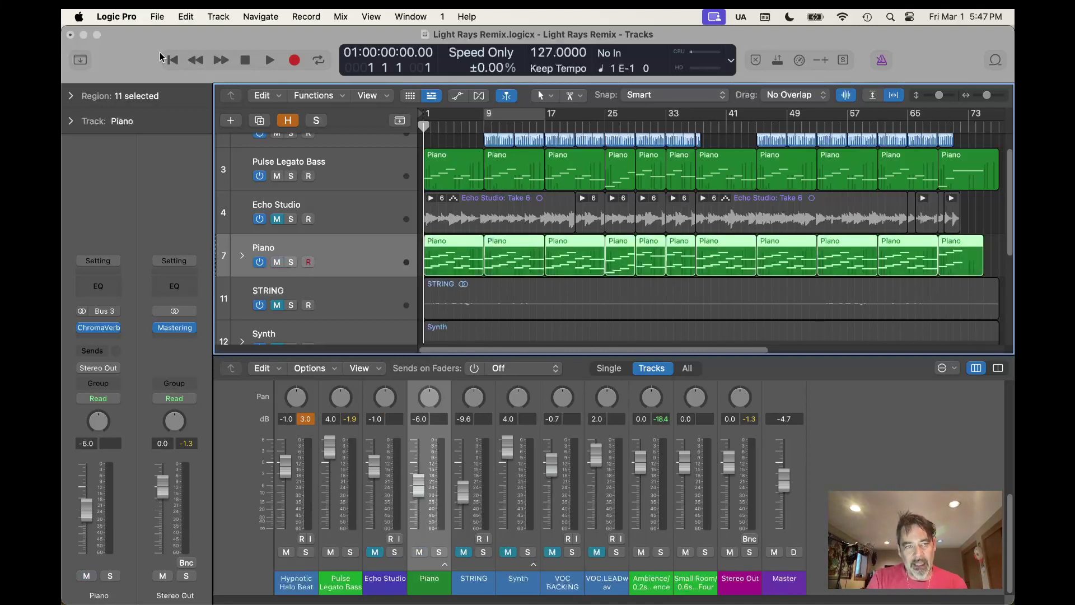
pyautogui.click(268, 61)
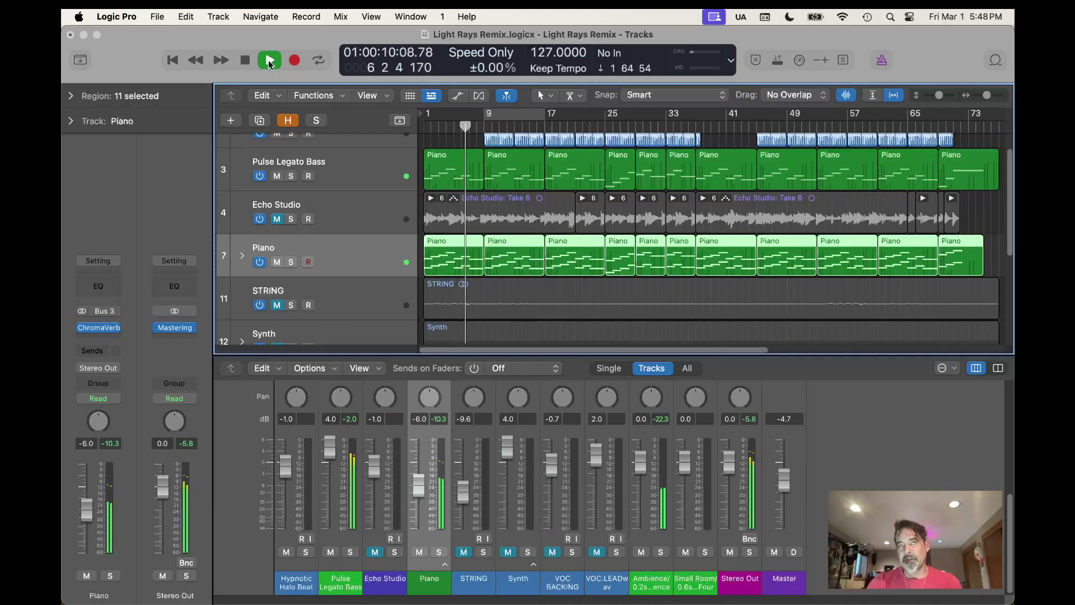
pyautogui.scroll(2, 545, 224)
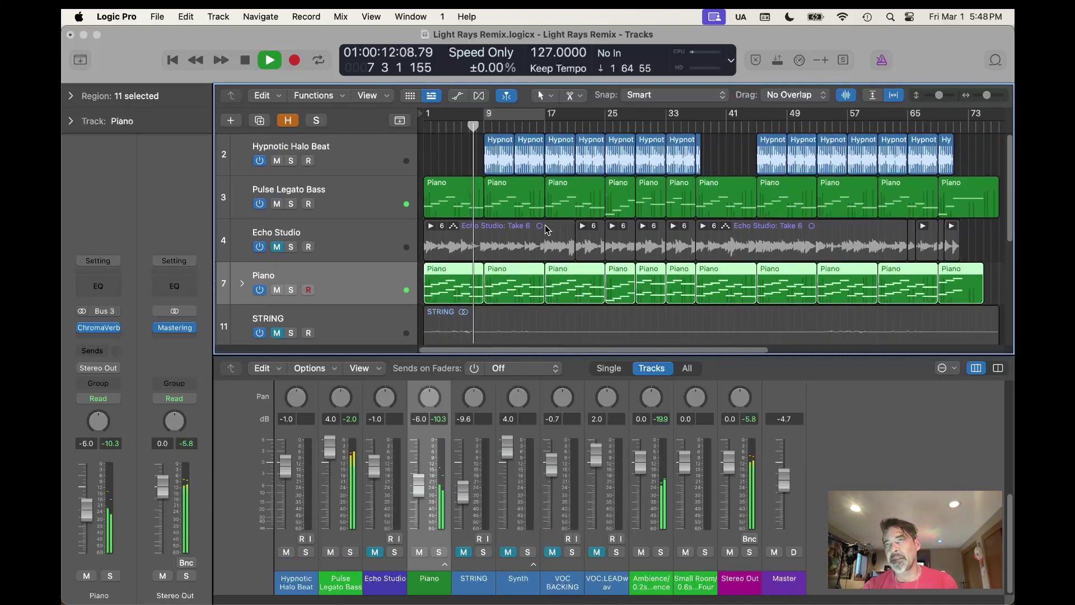
pyautogui.click(249, 66)
# Examine the Piano channel strip's effects and routing, expanding and collapsing its track stack to see the subtracks.
pyautogui.scroll(5, 415, 469)
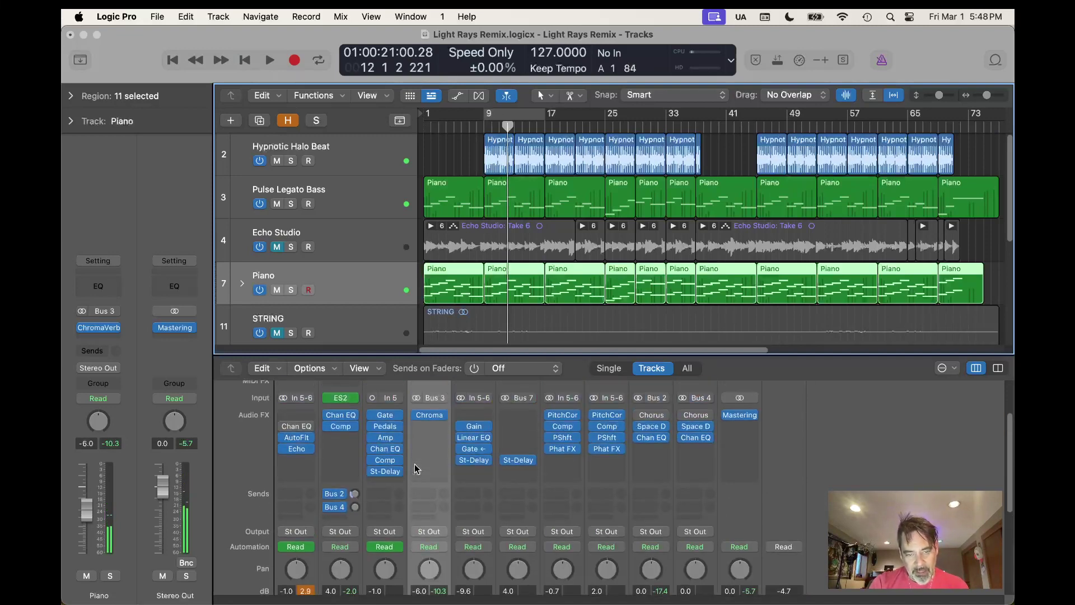
pyautogui.scroll(-5, 415, 469)
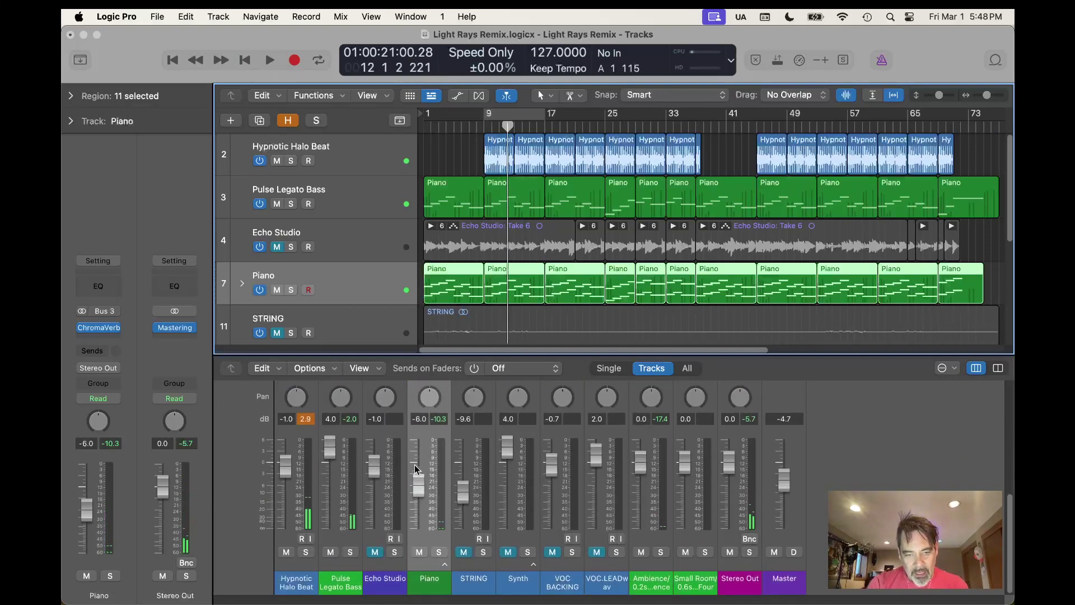
pyautogui.click(445, 566)
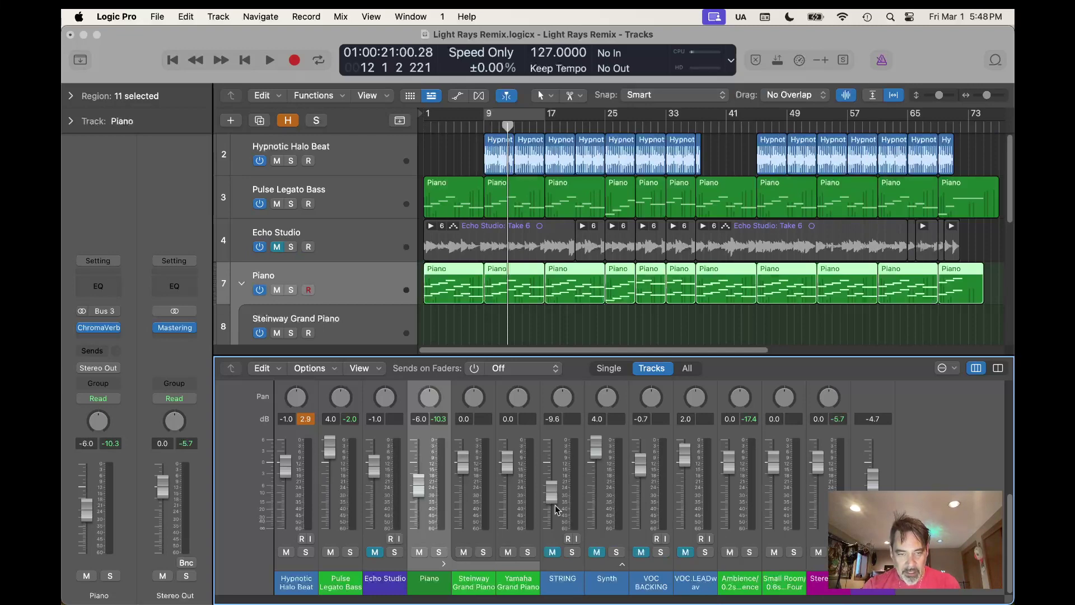
pyautogui.click(444, 565)
pyautogui.scroll(10, 440, 532)
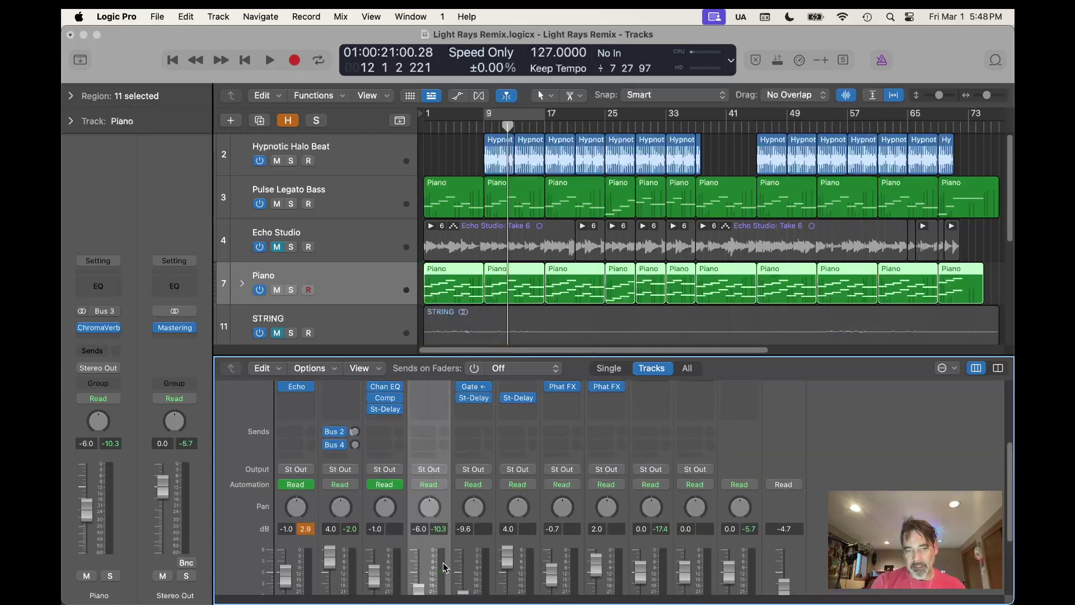
pyautogui.scroll(-5, 435, 493)
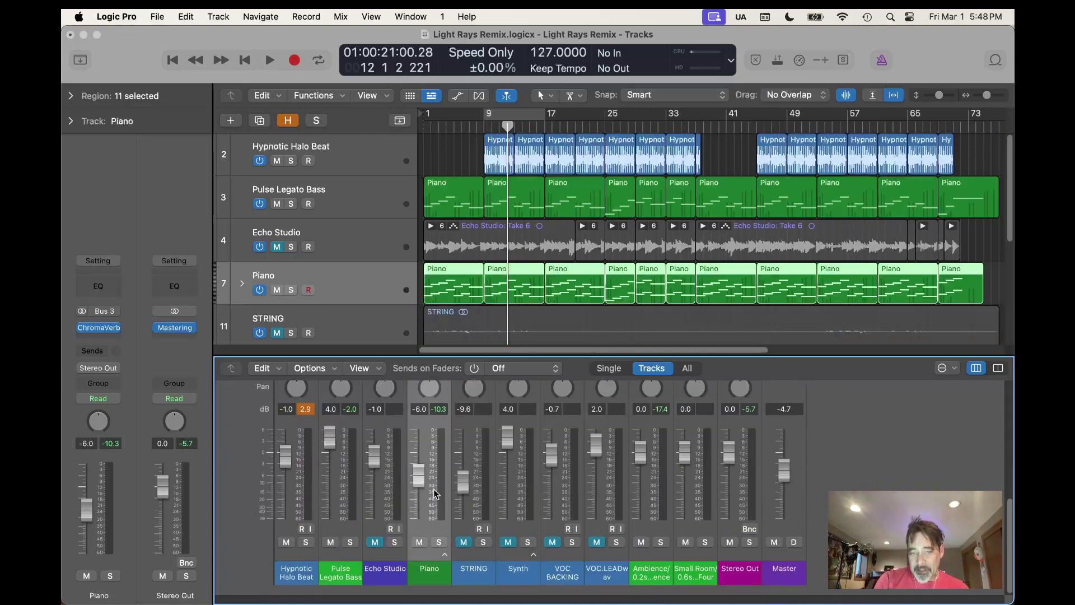
pyautogui.scroll(5, 435, 493)
# Resume playback and solo the Piano channel.
pyautogui.press('space')
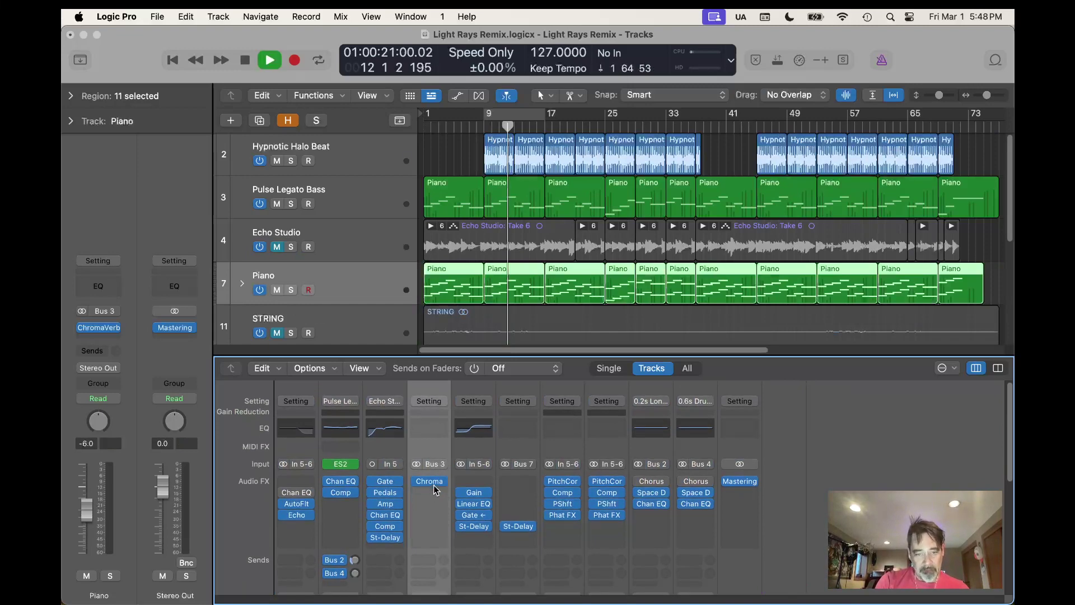
pyautogui.scroll(-5, 435, 493)
pyautogui.scroll(-2, 439, 549)
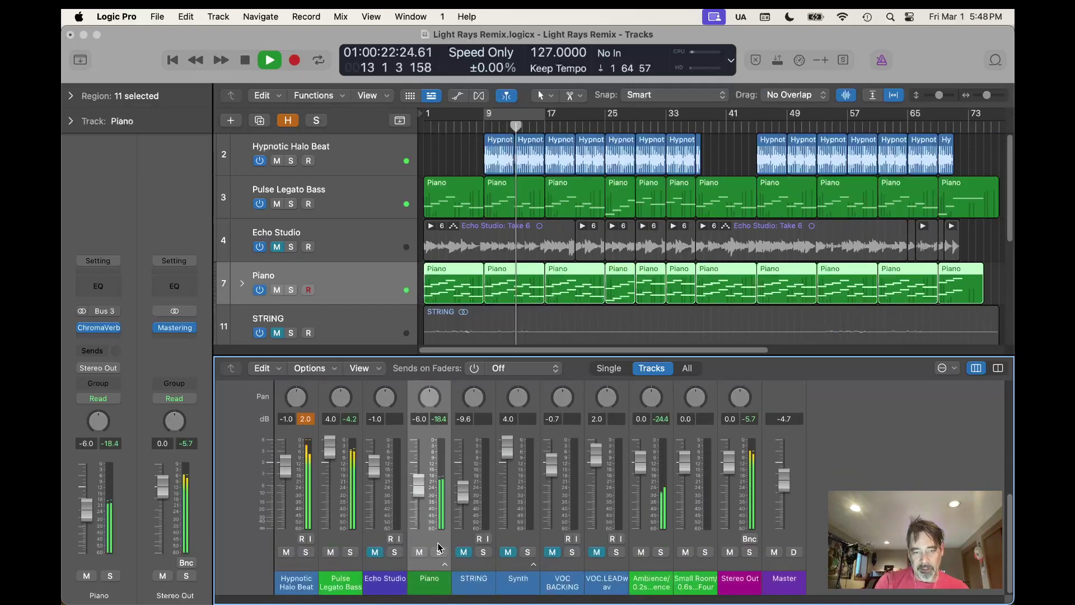
pyautogui.click(439, 553)
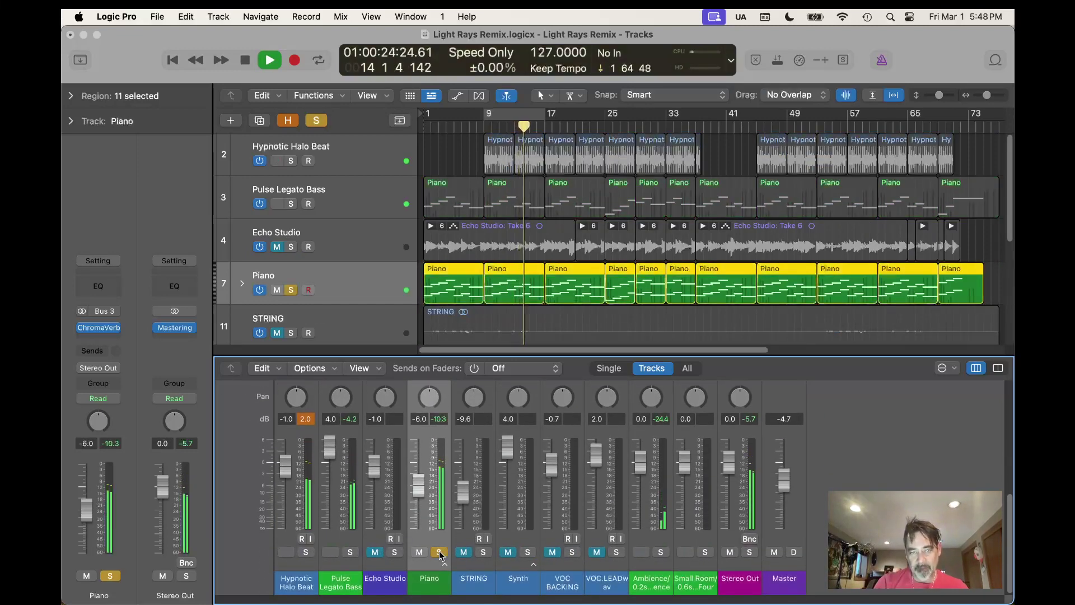
# Open the Score Editor in its own window for the Piano track's regions.
pyautogui.click(367, 280)
pyautogui.click(367, 13)
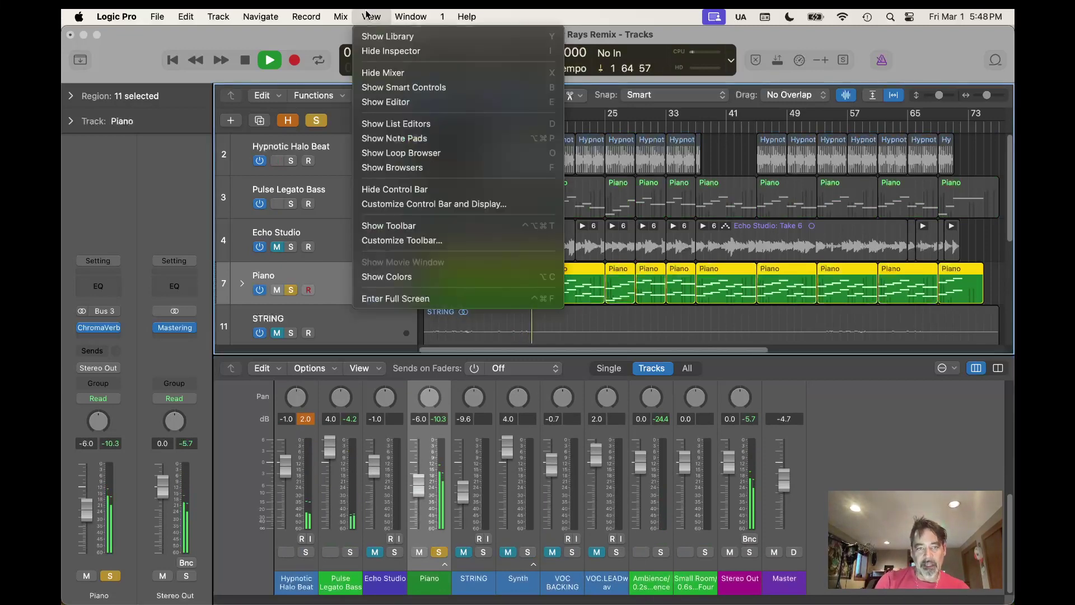
pyautogui.moveTo(411, 16)
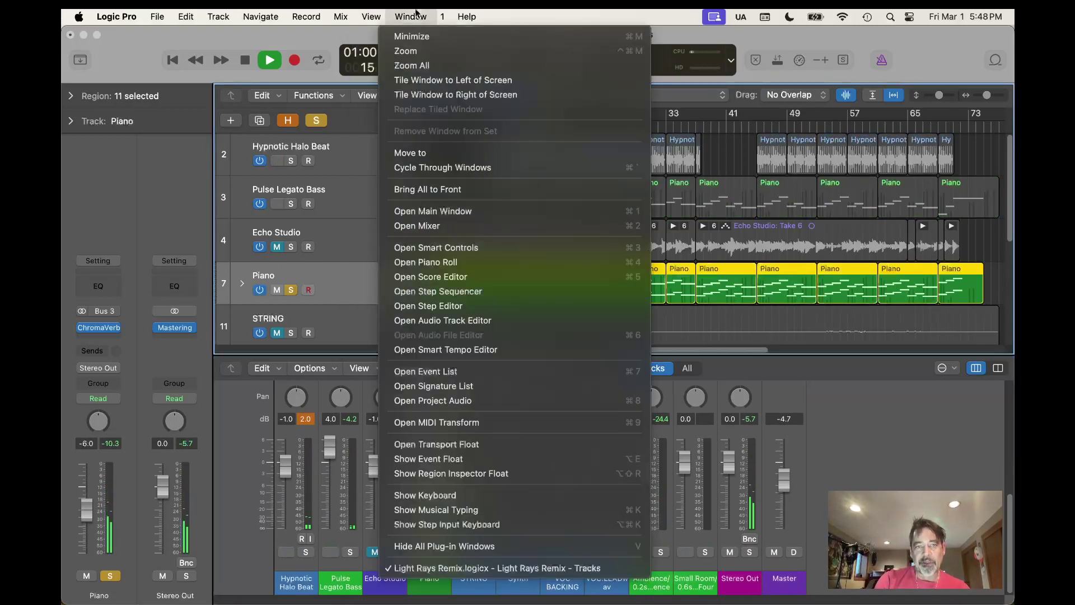
pyautogui.click(475, 276)
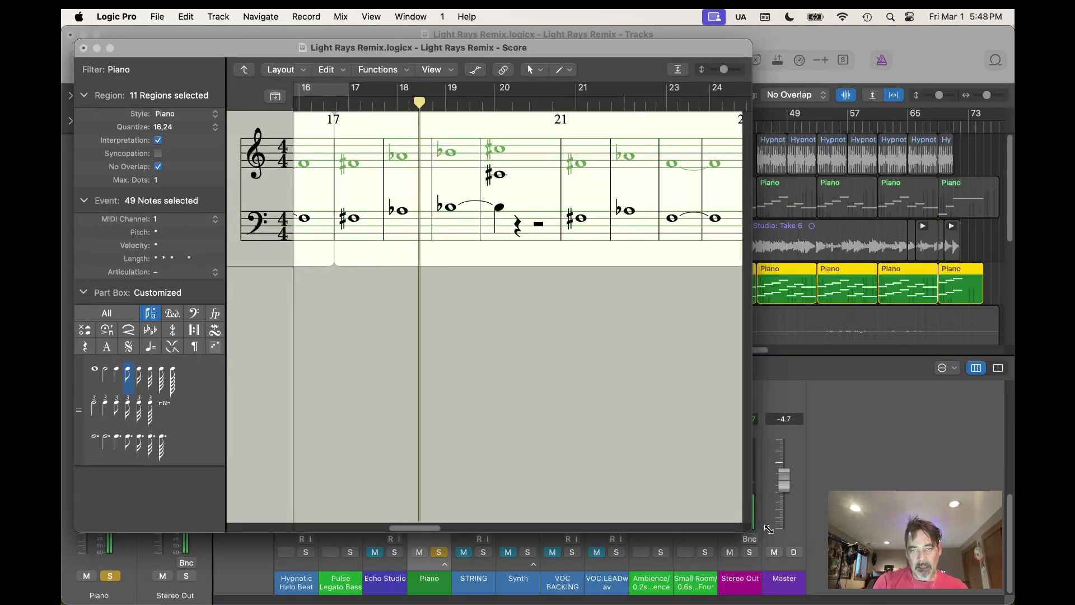
# Enlarge the Score window to view the Piano notation in the wrapped page layout, and close the window.
pyautogui.moveTo(746, 530); pyautogui.dragTo(931, 566)
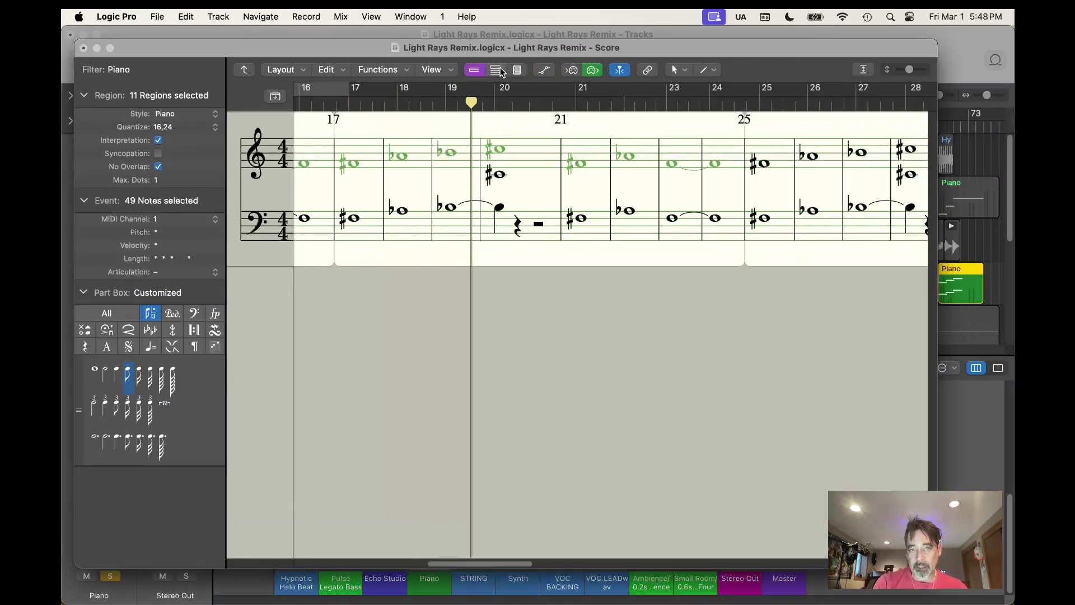
pyautogui.click(496, 69)
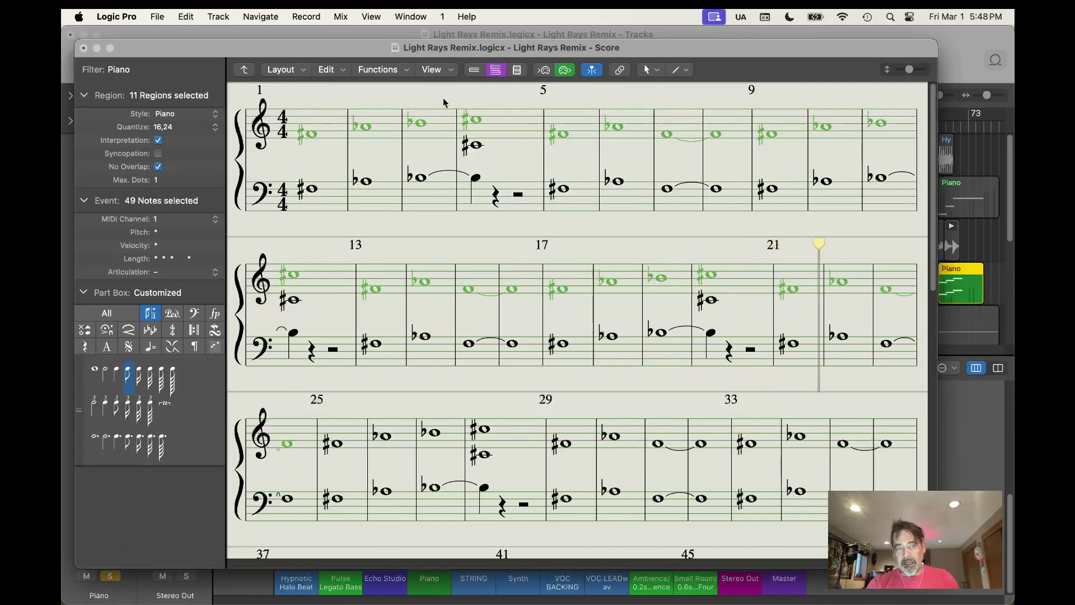
pyautogui.click(83, 48)
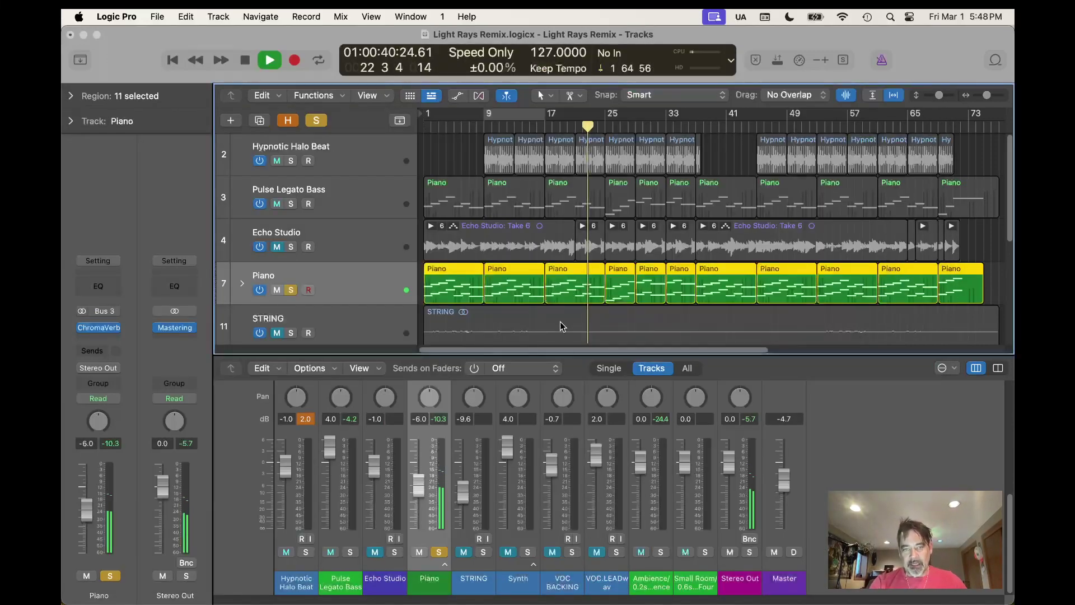
# Show the Piano Roll to examine the Piano regions' notes, and hide it again.
pyautogui.press('p')
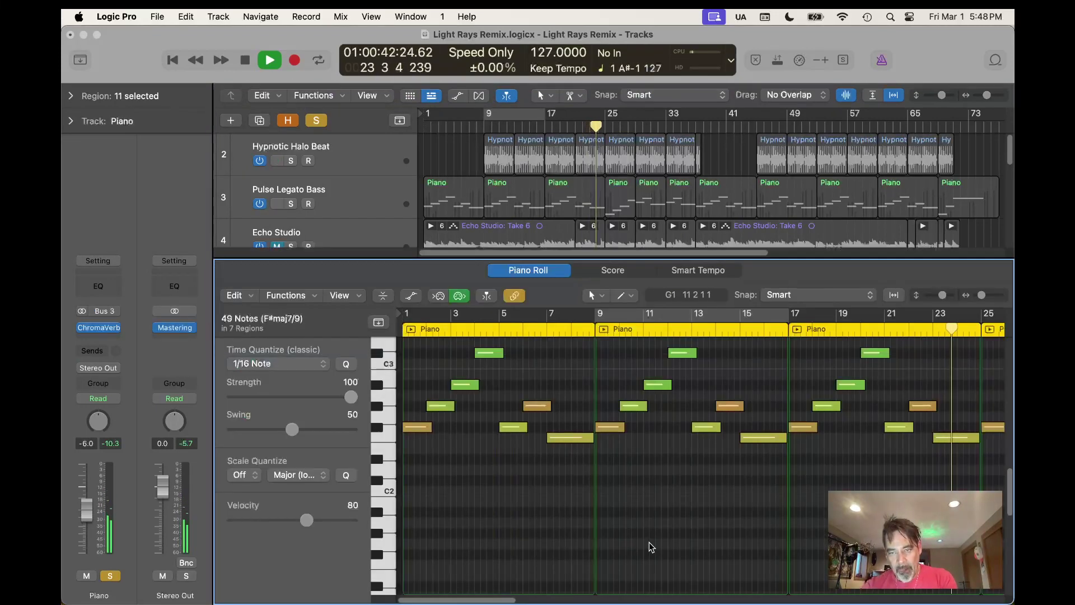
pyautogui.scroll(1, 660, 520)
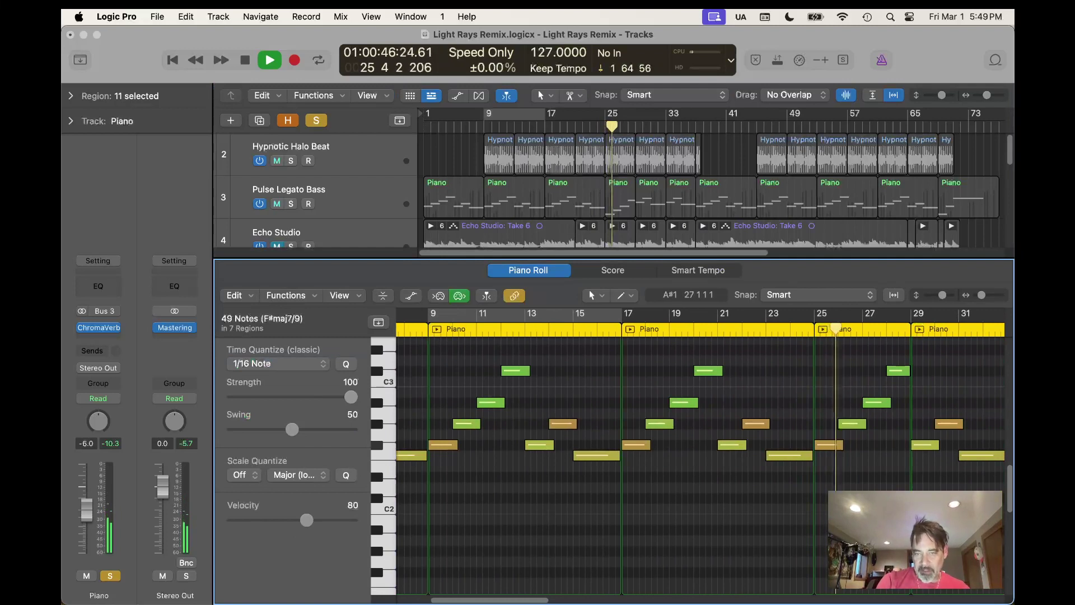
pyautogui.press('p')
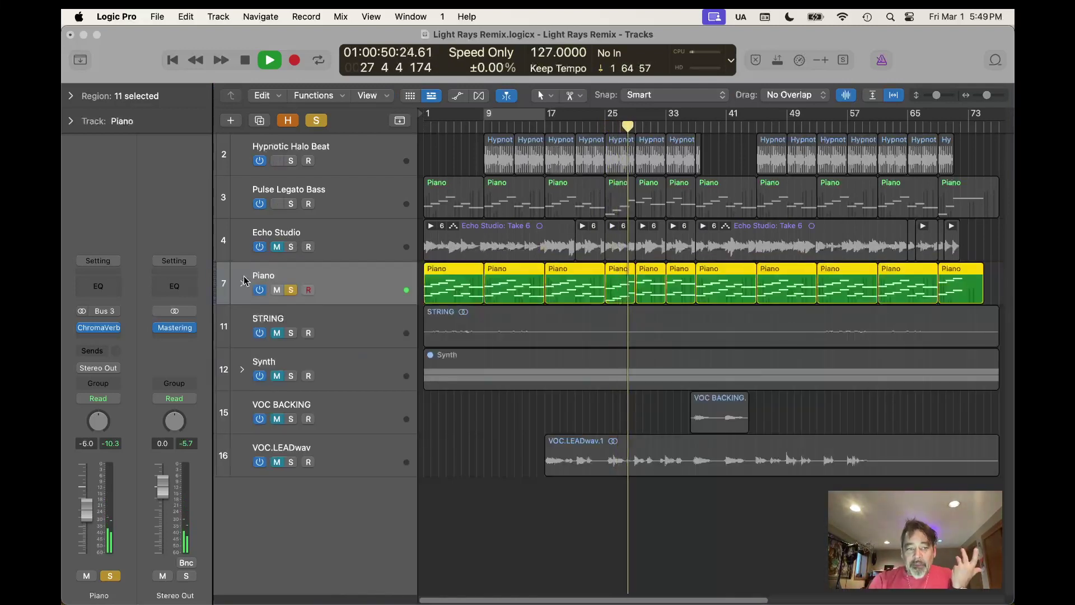
# End the soloed Piano playback, and unmute and select the STRING track.
pyautogui.click(290, 289)
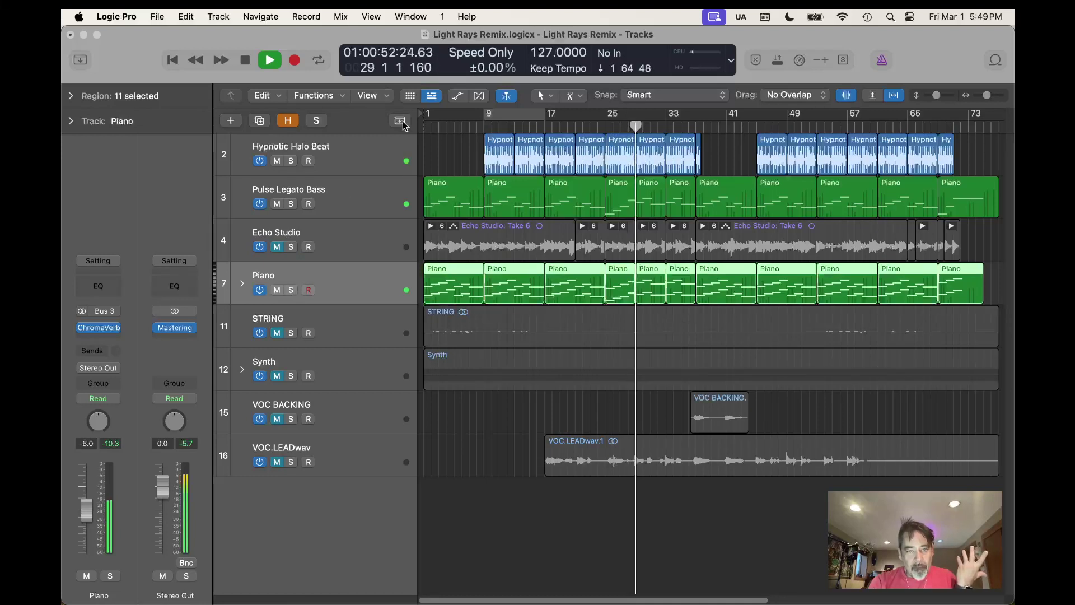
pyautogui.click(247, 62)
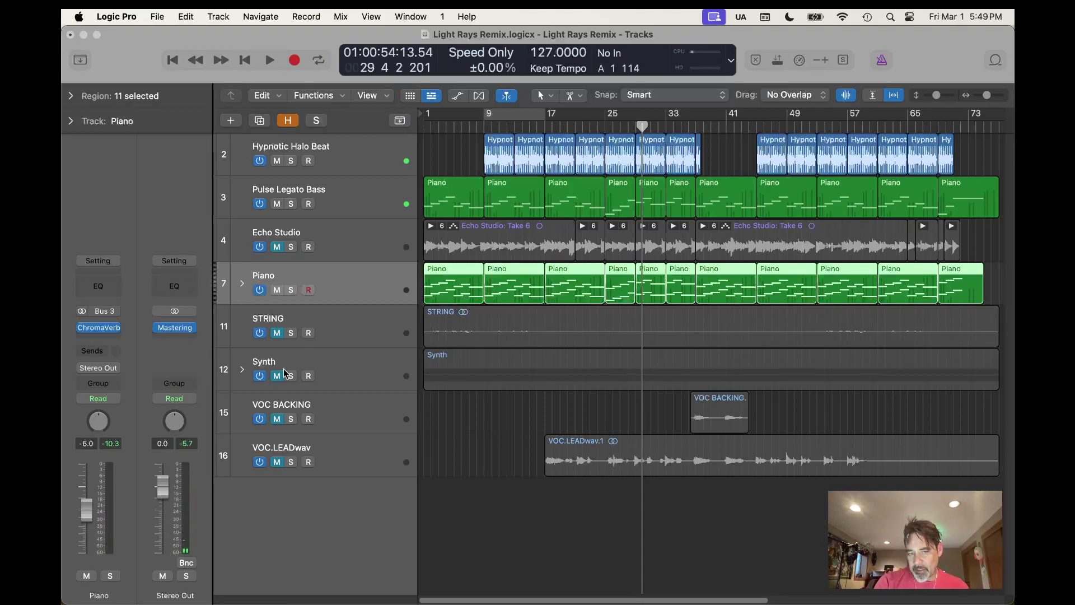
pyautogui.click(277, 333)
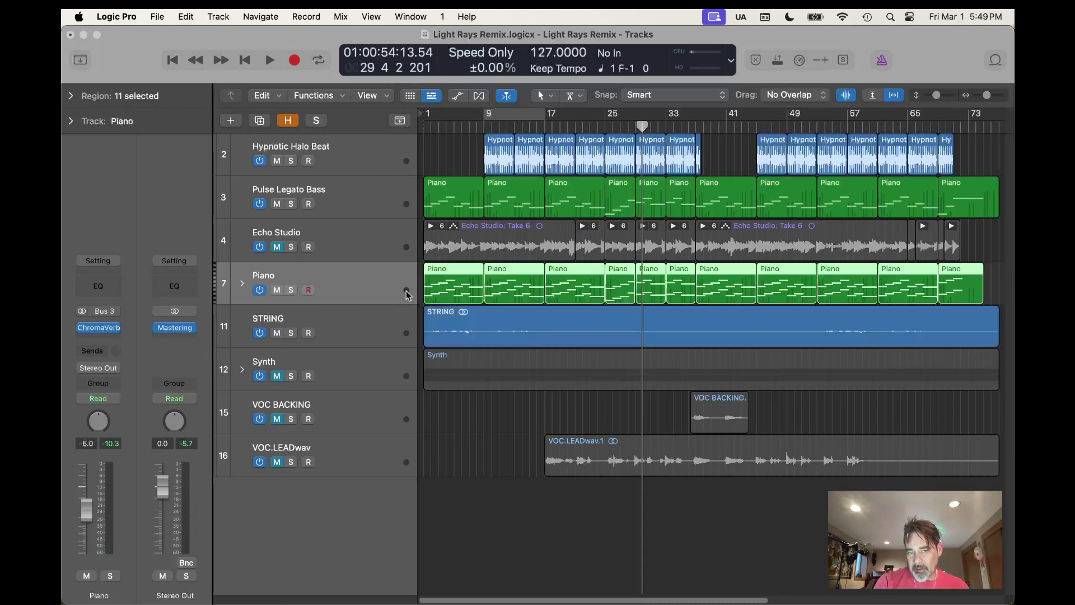
pyautogui.click(334, 336)
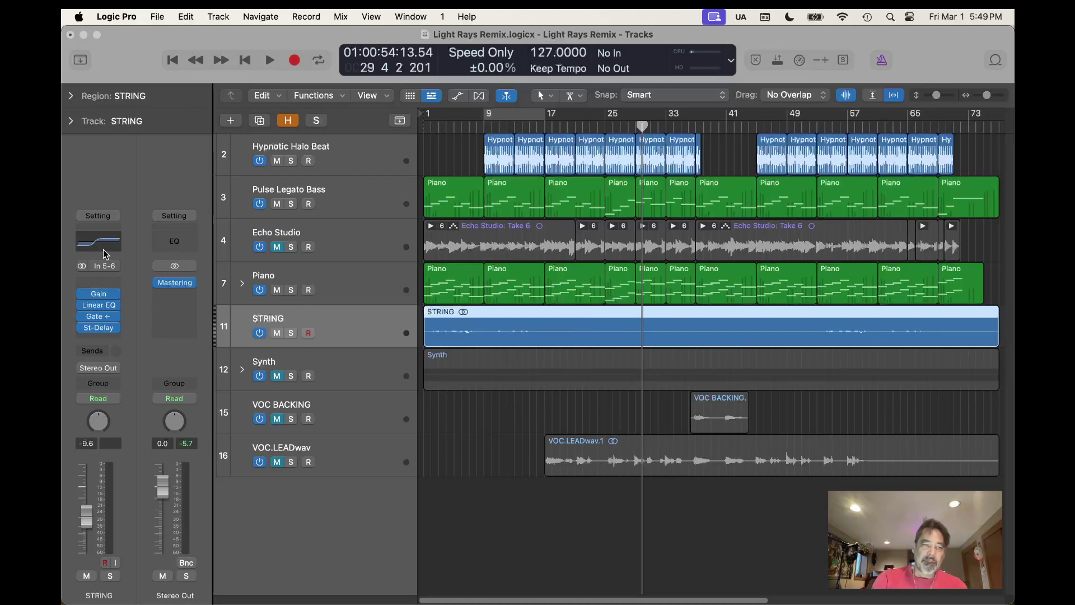
# Open the Noise Gate on the STRING channel and examine its side chain source.
pyautogui.click(100, 319)
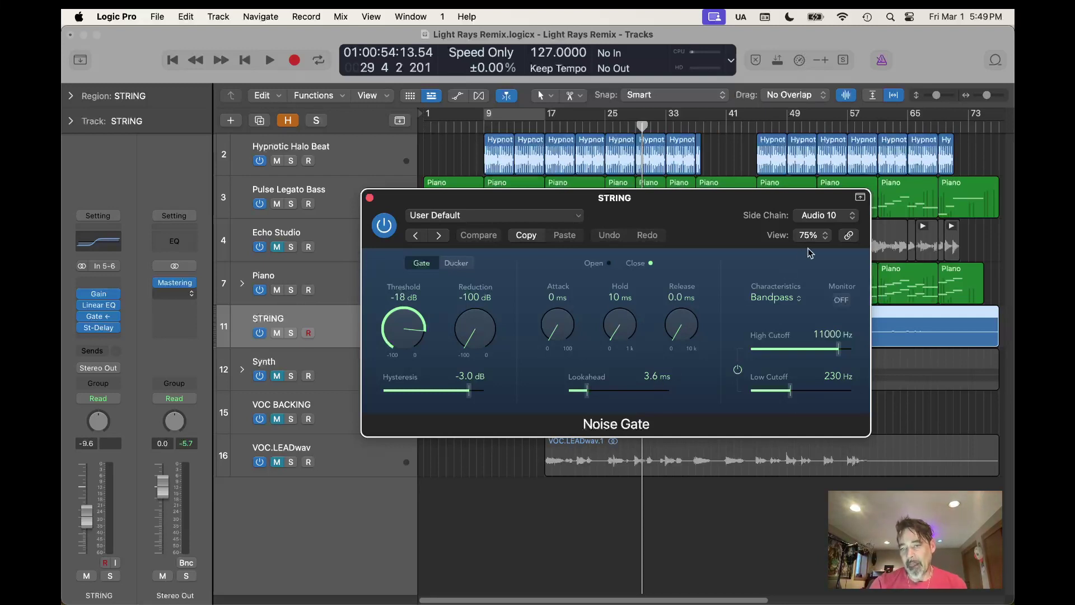
pyautogui.click(813, 219)
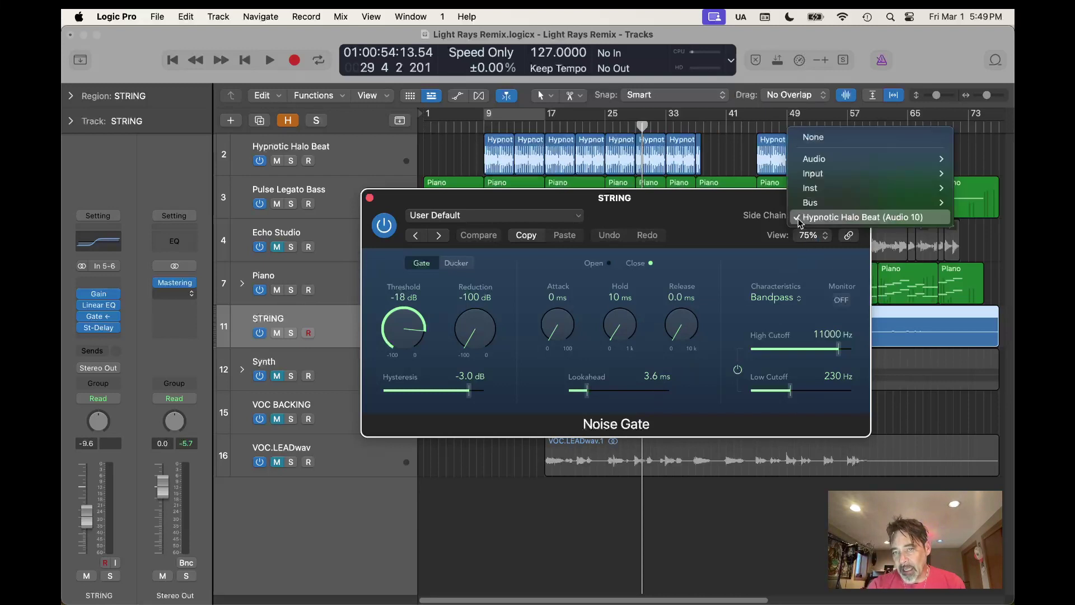
pyautogui.click(737, 227)
# Solo the STRING track and play it from the beginning, placing the Noise Gate window clear of the Hypnotic Halo Beat regions.
pyautogui.press('space')
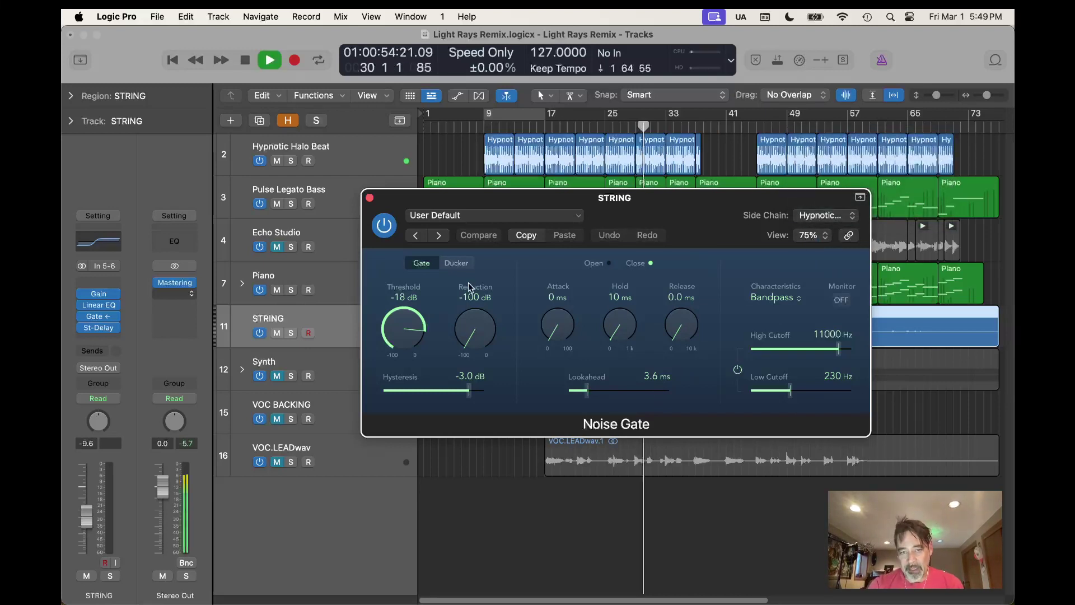
pyautogui.click(291, 333)
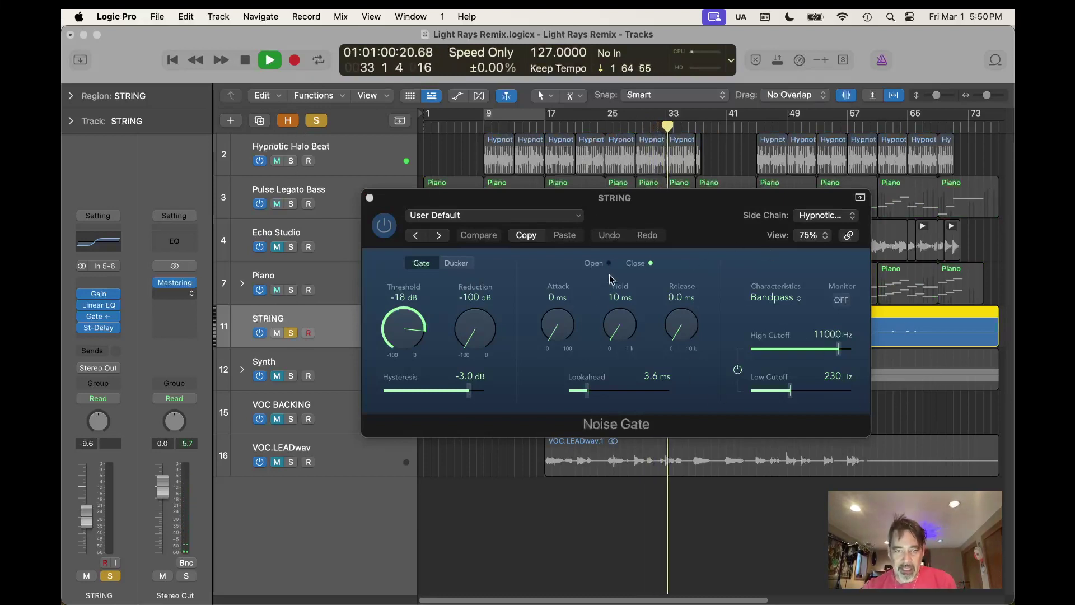
pyautogui.click(551, 200)
pyautogui.moveTo(551, 200); pyautogui.dragTo(921, 279)
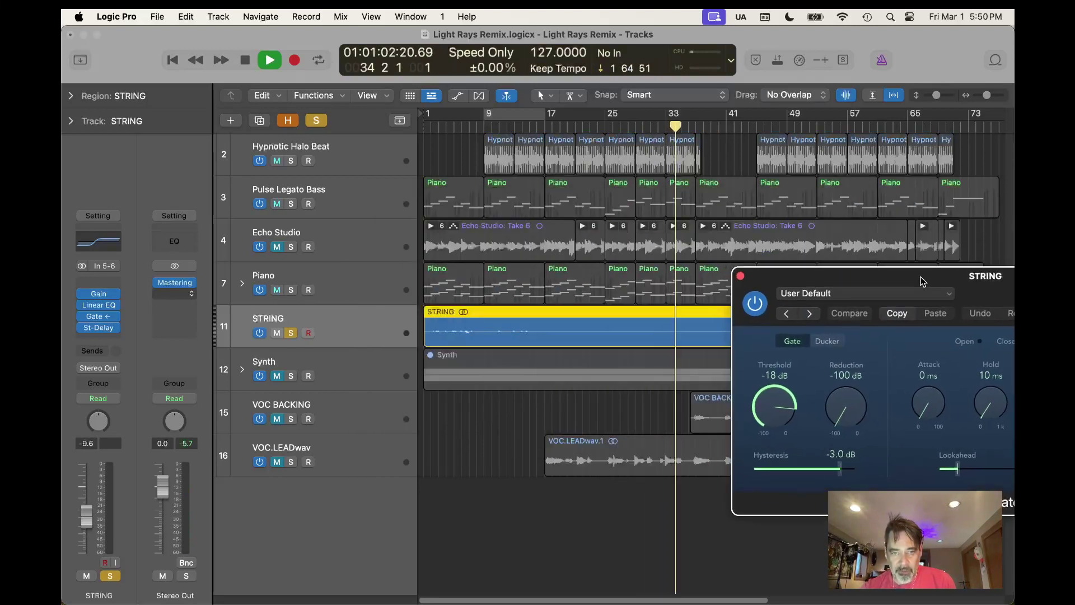
pyautogui.press('Return')
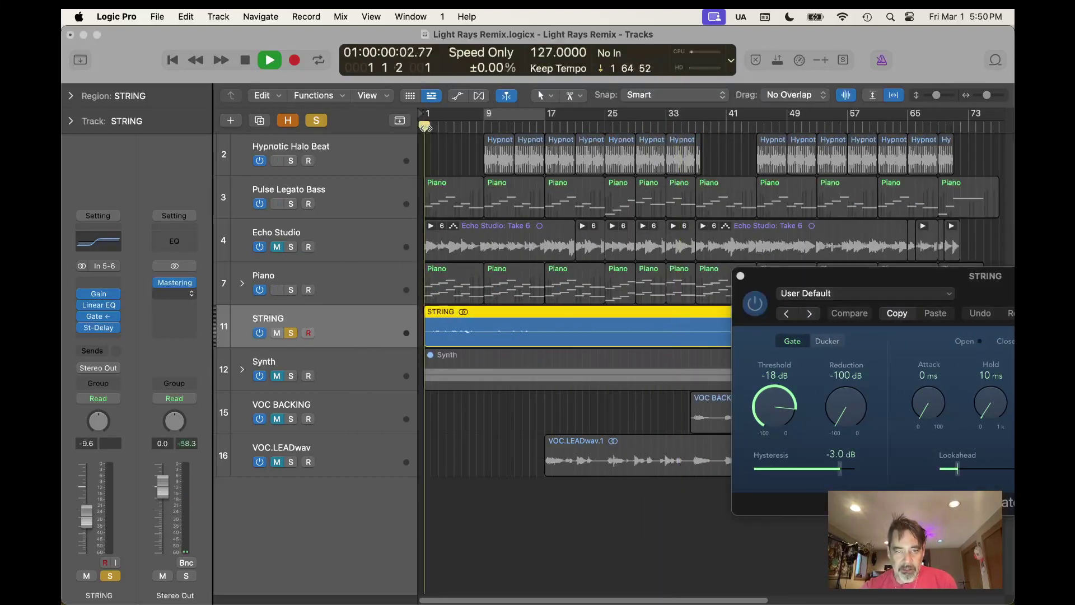
pyautogui.moveTo(864, 281); pyautogui.dragTo(618, 259)
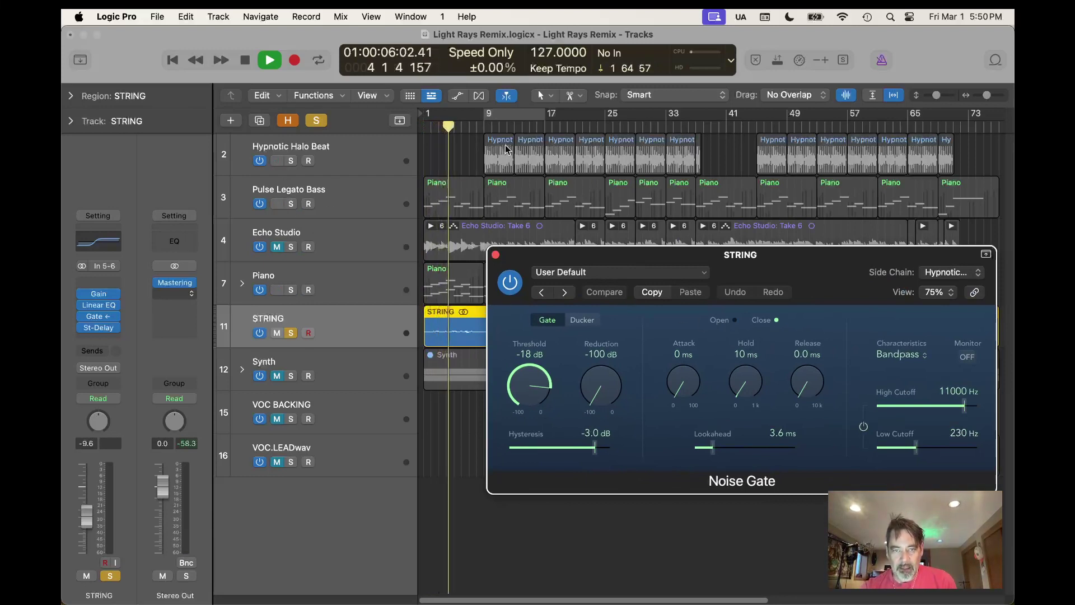
# Bypass the Noise Gate on STRING during playback and re-enable it to compare the sound.
pyautogui.click(597, 216)
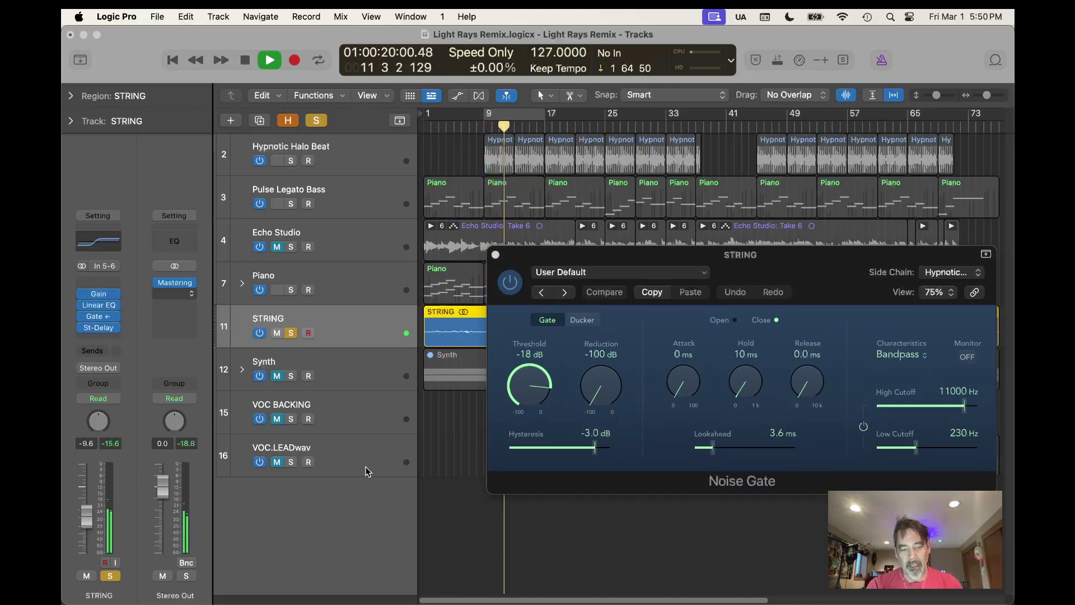
pyautogui.press('x')
pyautogui.press('x')
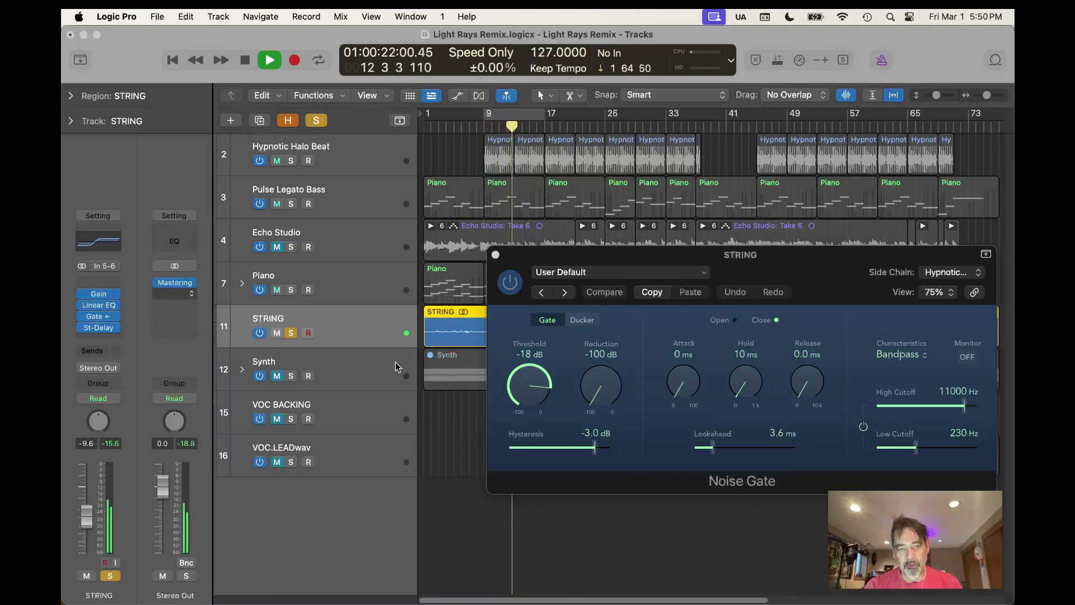
pyautogui.click(511, 282)
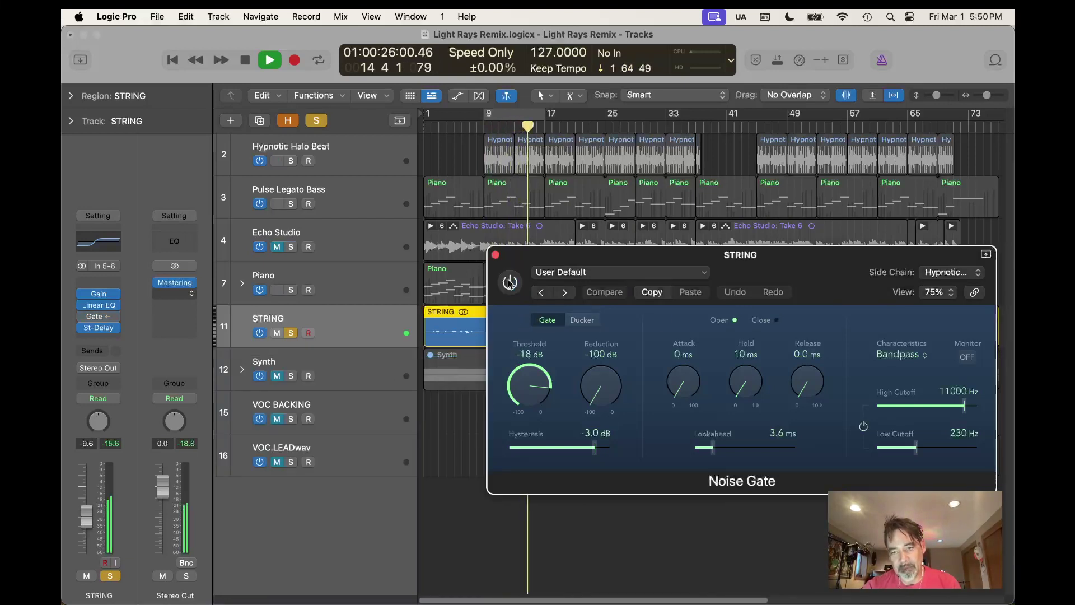
pyautogui.click(510, 282)
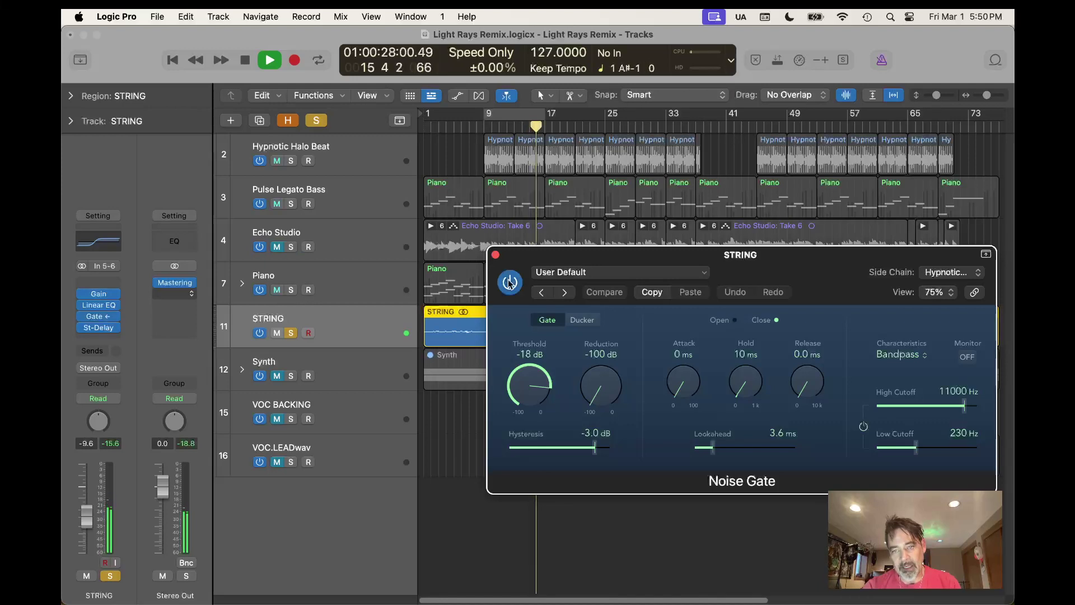
# Check the Stereo Delay on the STRING channel and replay the part from bar 9.
pyautogui.press('x')
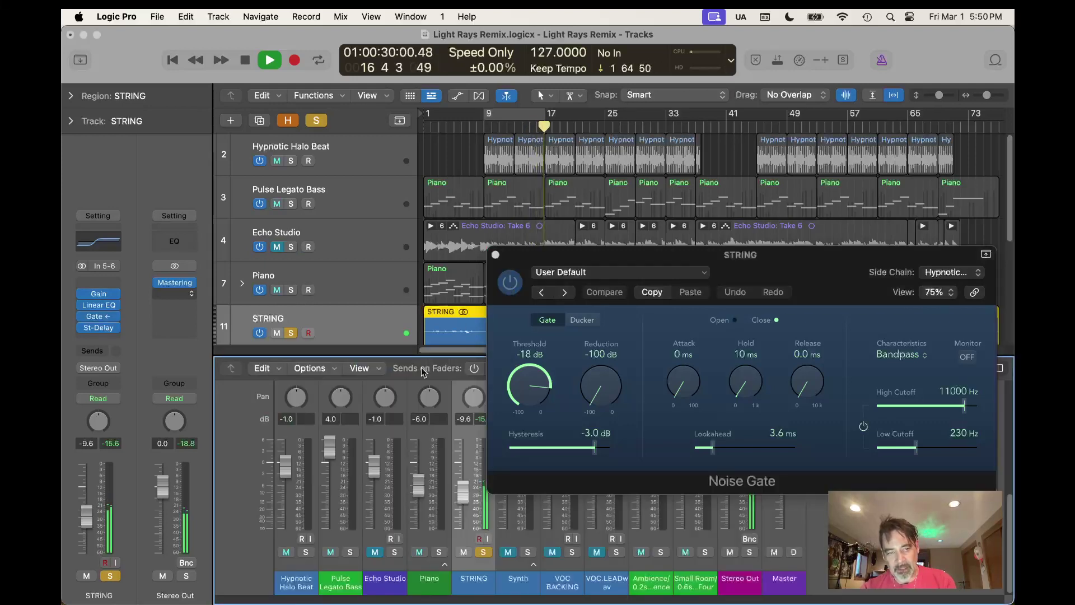
pyautogui.press('x')
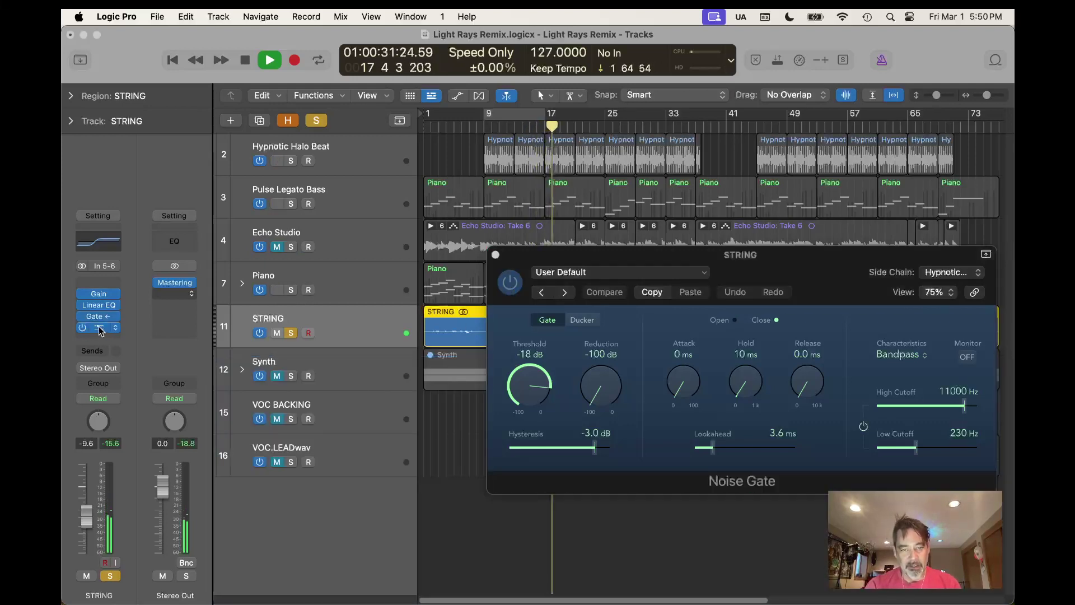
pyautogui.click(100, 329)
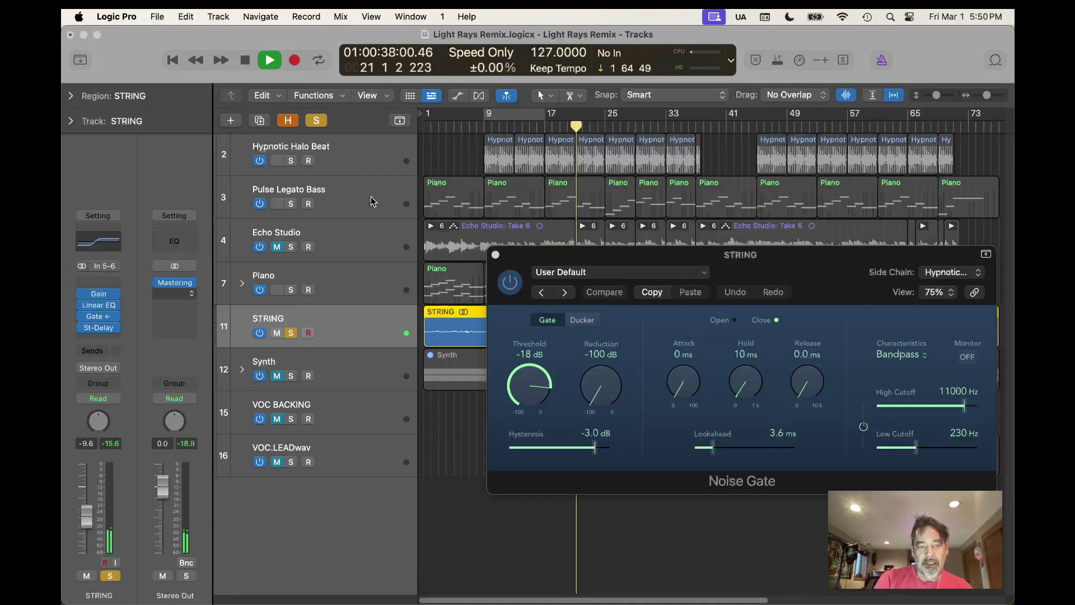
pyautogui.click(488, 118)
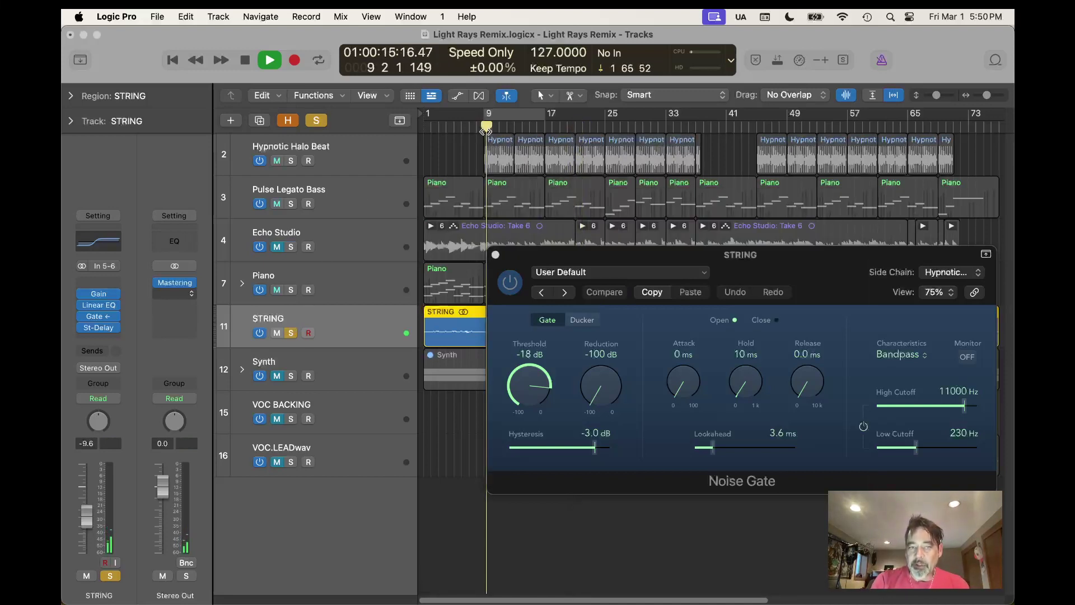
# Close the Noise Gate window and raise the Master fader to -0.2 dB in the Mixer.
pyautogui.press('x')
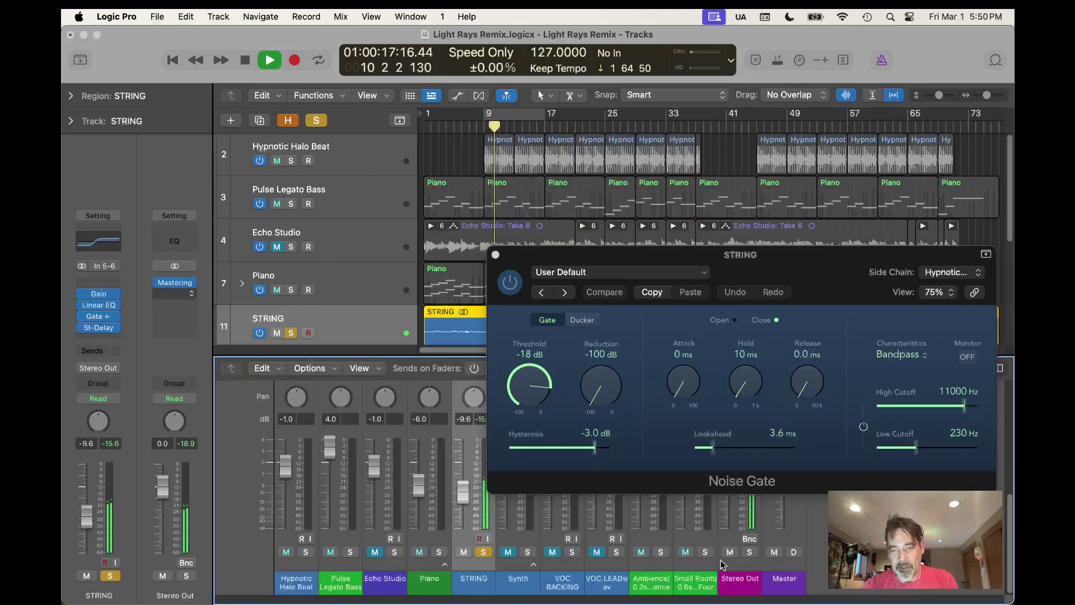
pyautogui.click(496, 255)
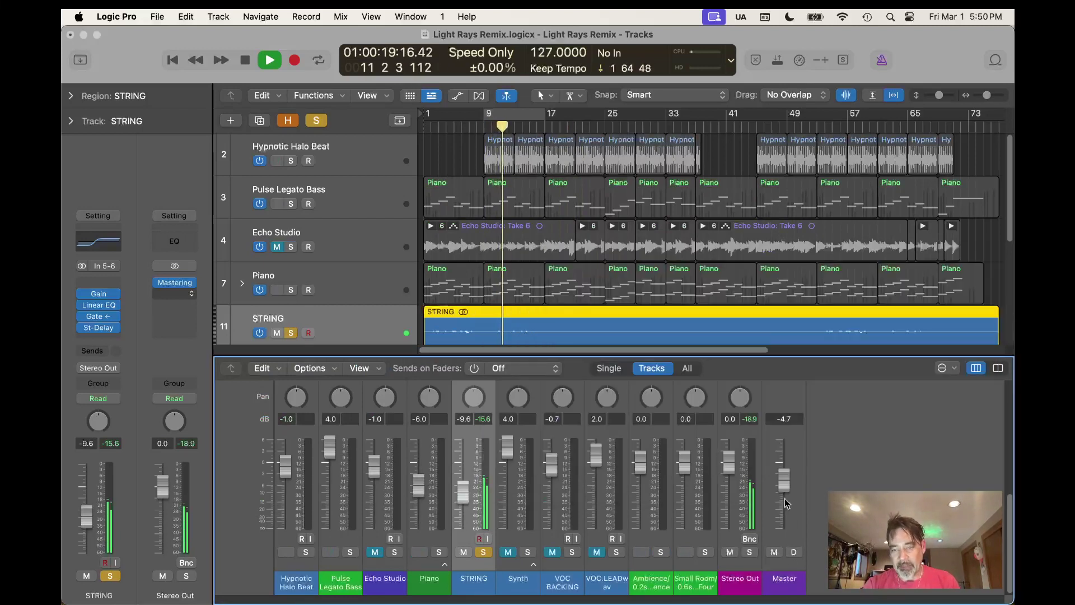
pyautogui.moveTo(783, 479); pyautogui.dragTo(782, 464)
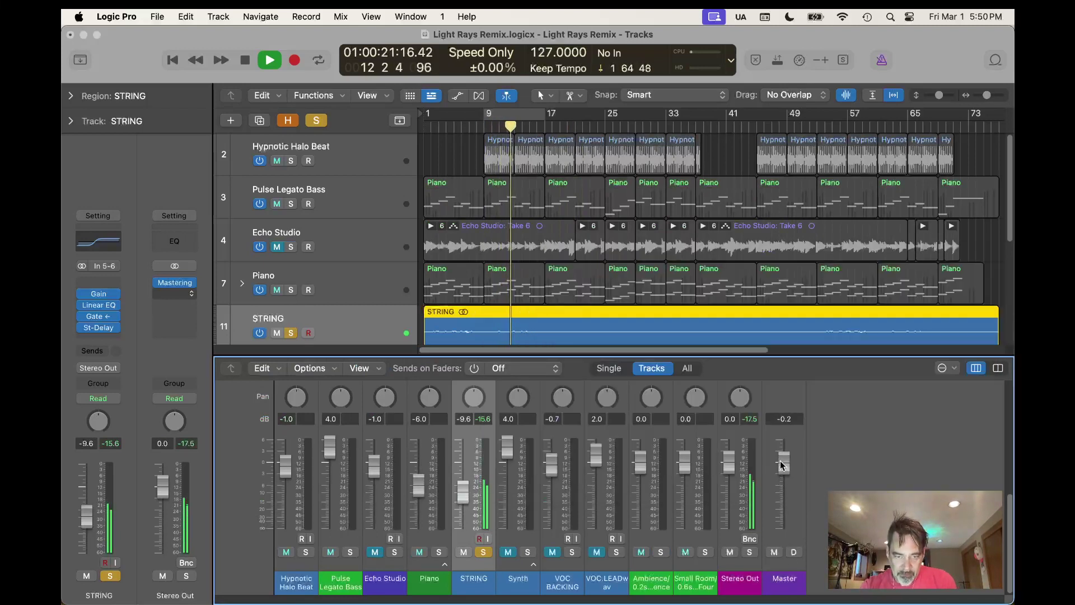
# Solo the Synth, VOC BACKING and VOC.LEADwav channels along with STRING and play from the beginning.
pyautogui.click(527, 552)
pyautogui.click(572, 552)
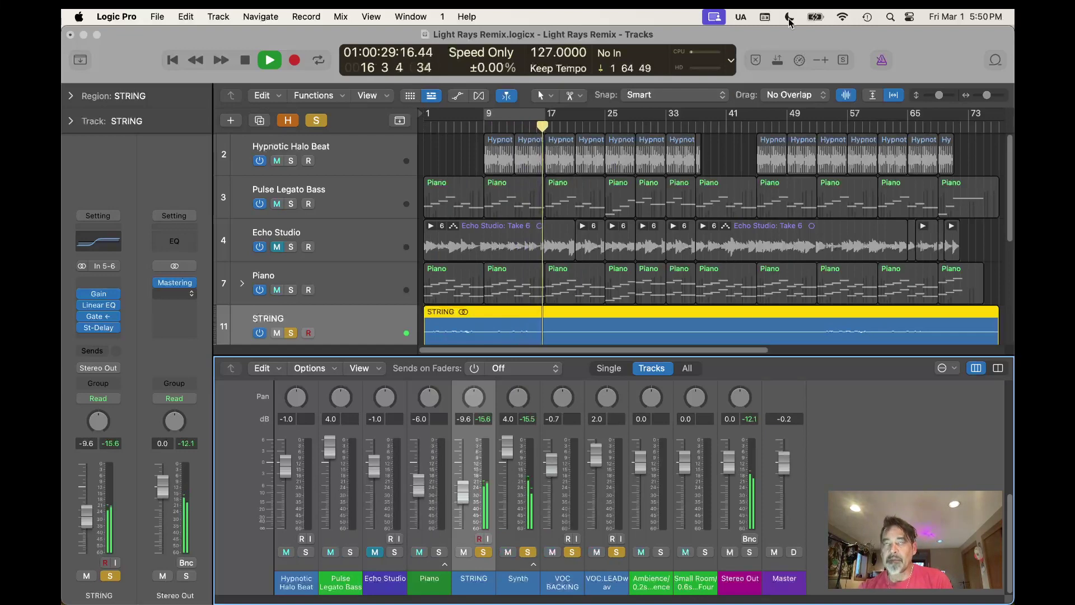
pyautogui.press('Return')
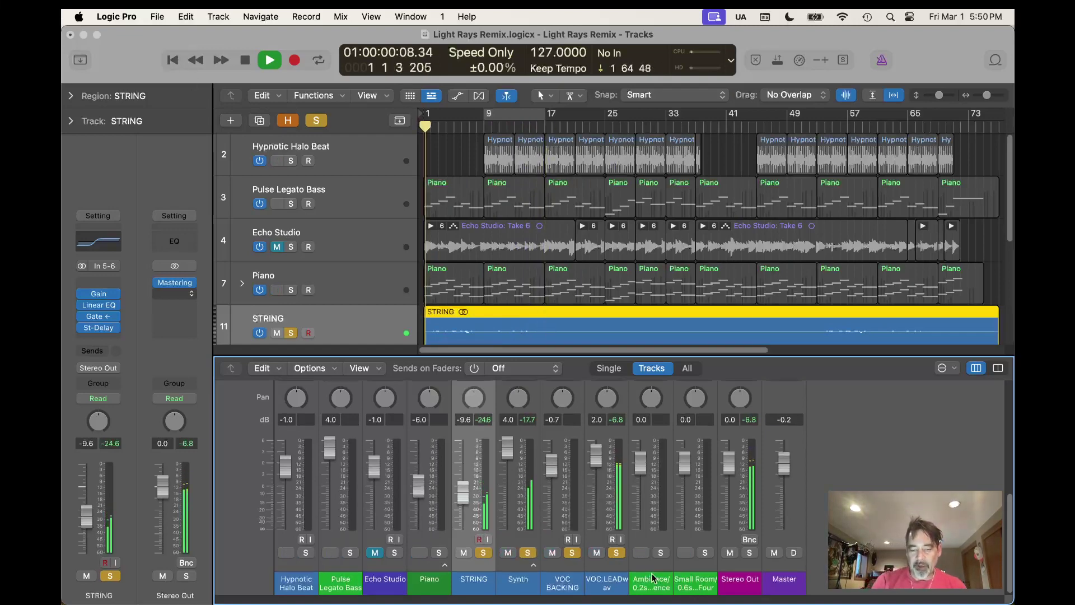
# Look through the soloed tracks and channel strips during playback, and clear all solos.
pyautogui.scroll(5, 616, 532)
pyautogui.scroll(-5, 538, 461)
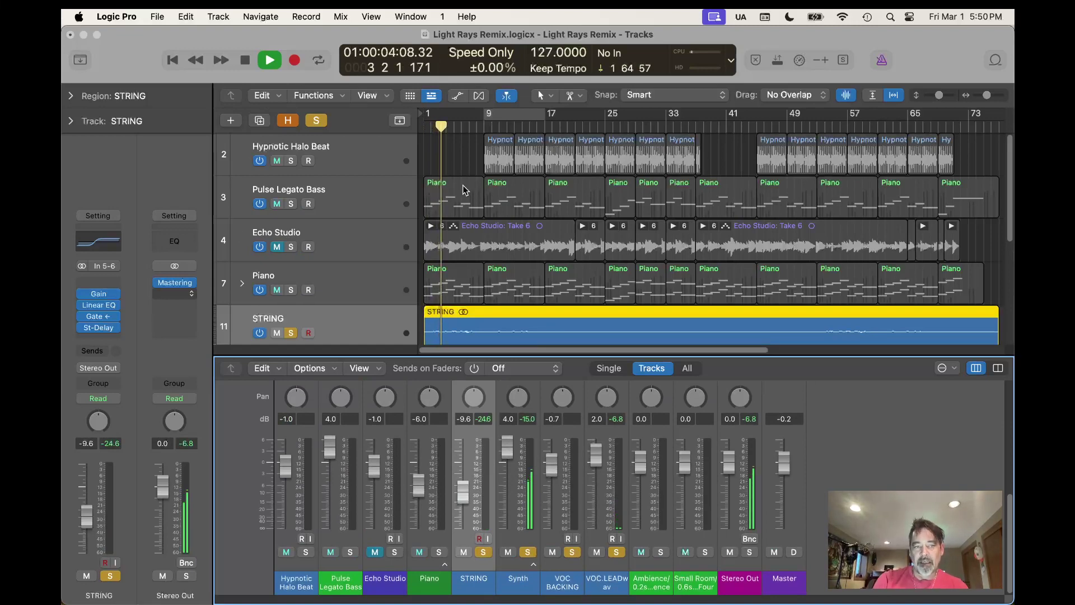
pyautogui.scroll(-3, 432, 241)
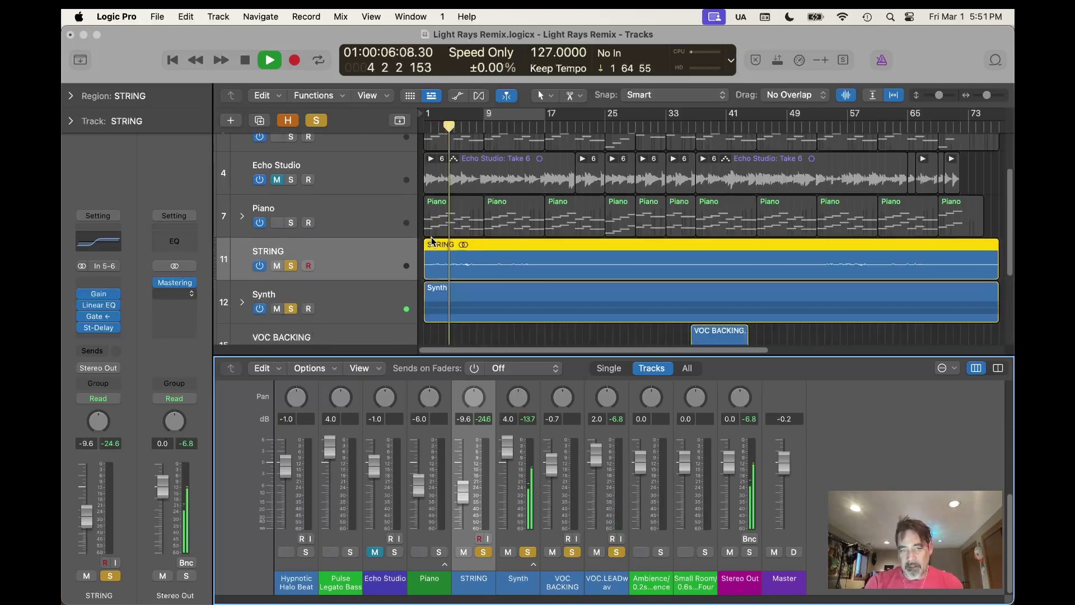
pyautogui.scroll(-3, 361, 241)
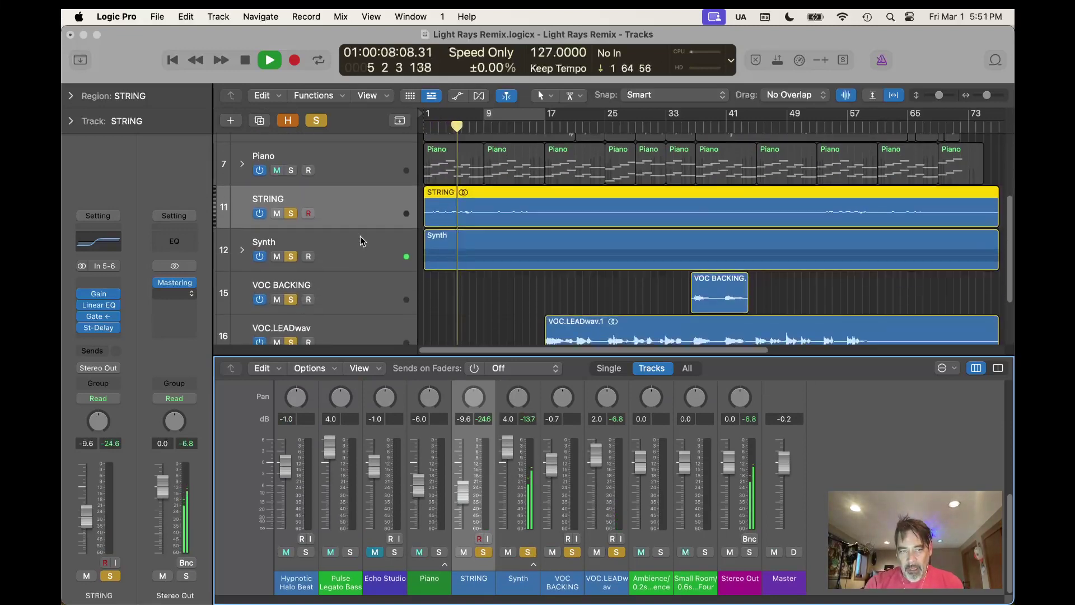
pyautogui.scroll(3, 475, 392)
pyautogui.scroll(5, 513, 289)
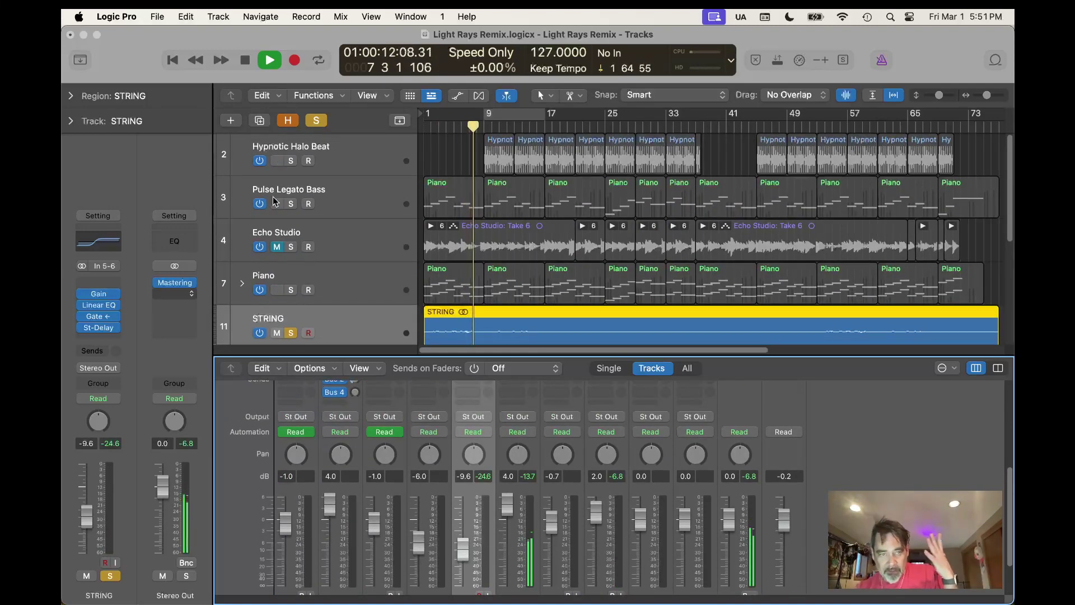
pyautogui.click(317, 121)
pyautogui.scroll(-3, 555, 202)
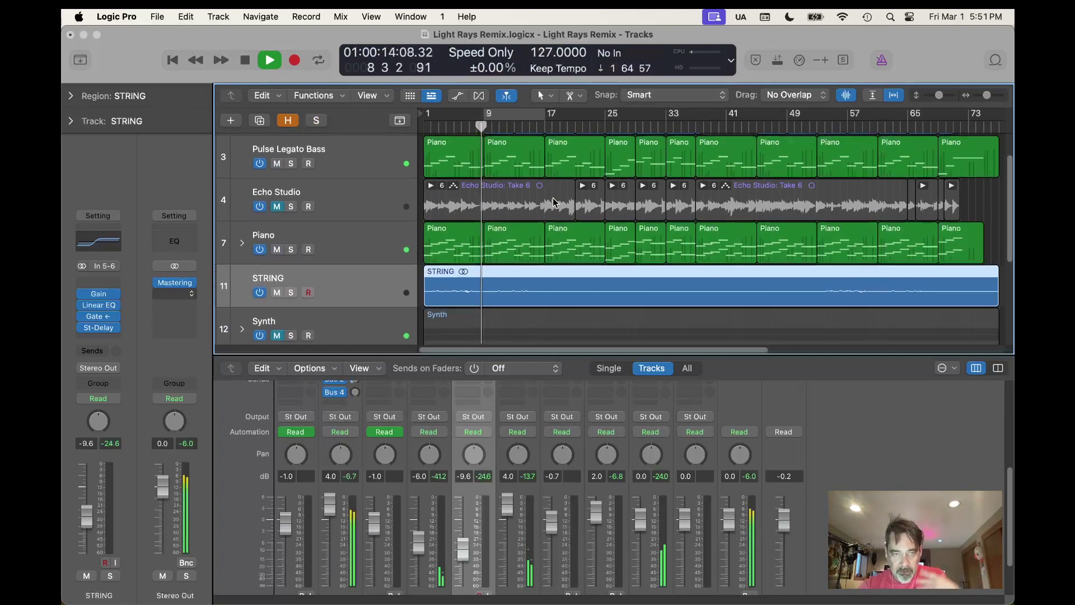
# Unmute the Synth track while the project plays.
pyautogui.scroll(-1, 420, 212)
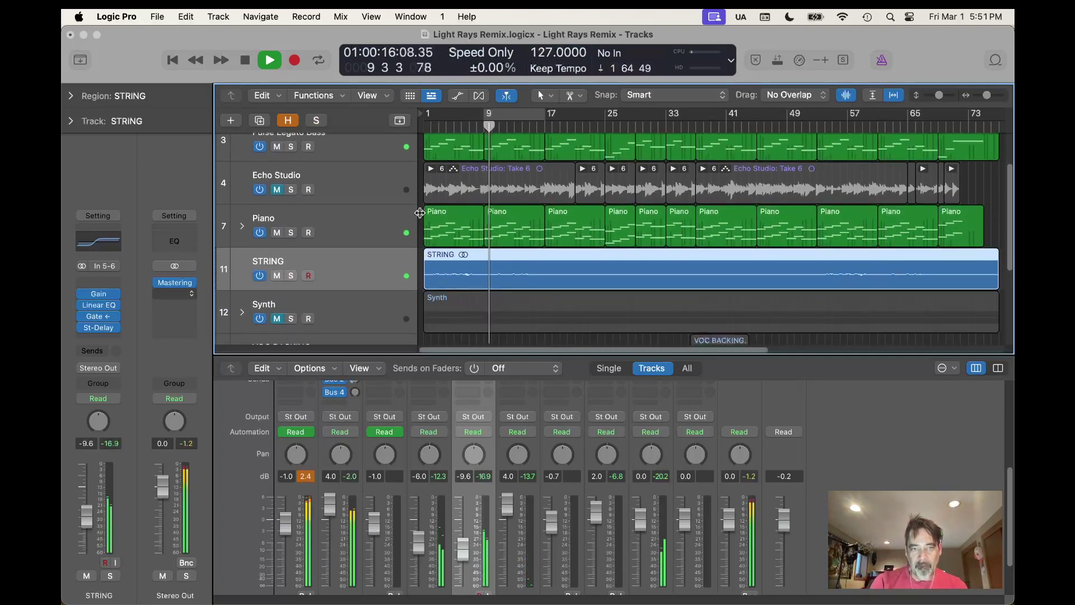
pyautogui.scroll(-5, 420, 213)
pyautogui.click(277, 214)
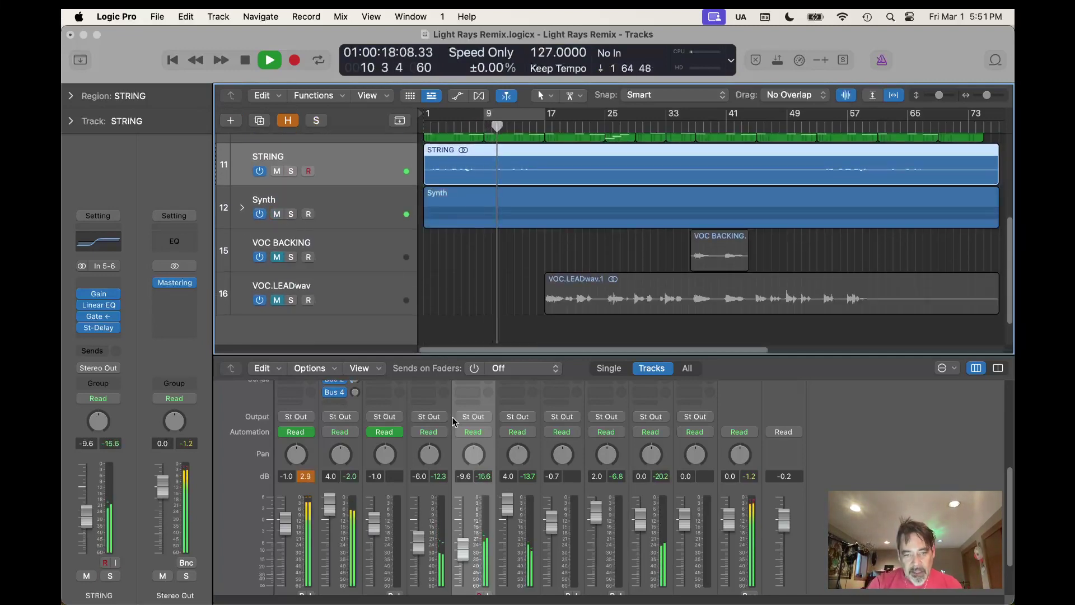
# Lower the Master fader to -15.4 dB in the Mixer.
pyautogui.scroll(-3, 465, 459)
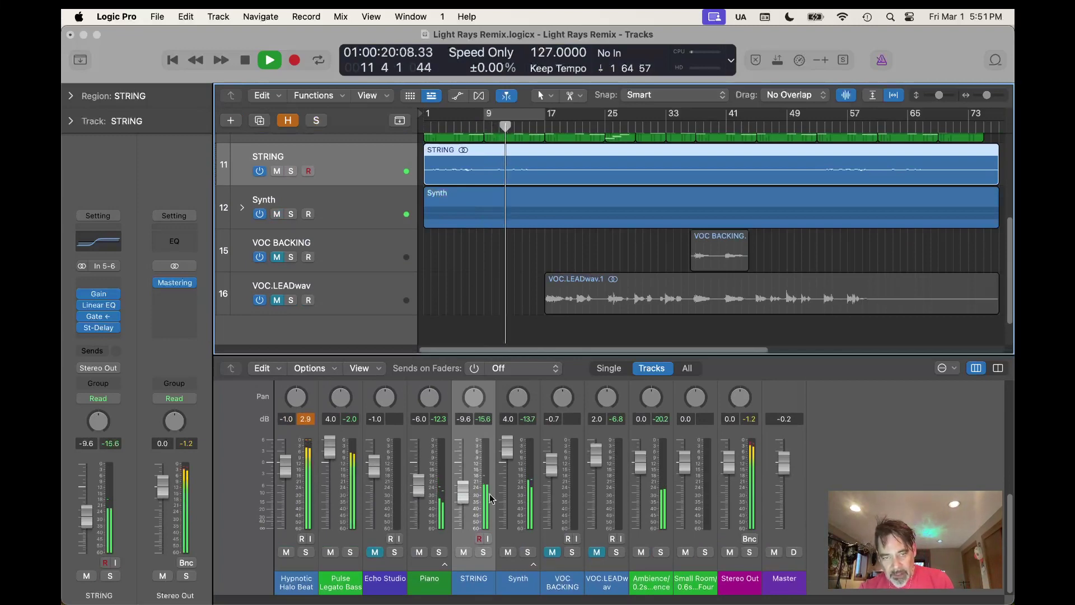
pyautogui.scroll(6, 511, 300)
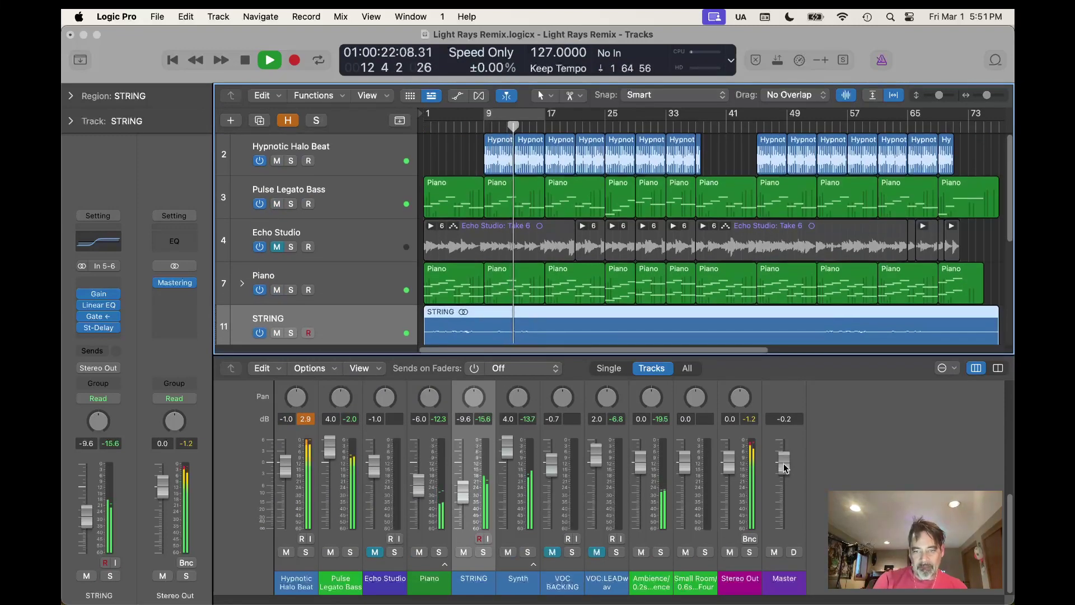
pyautogui.moveTo(785, 468); pyautogui.dragTo(785, 509)
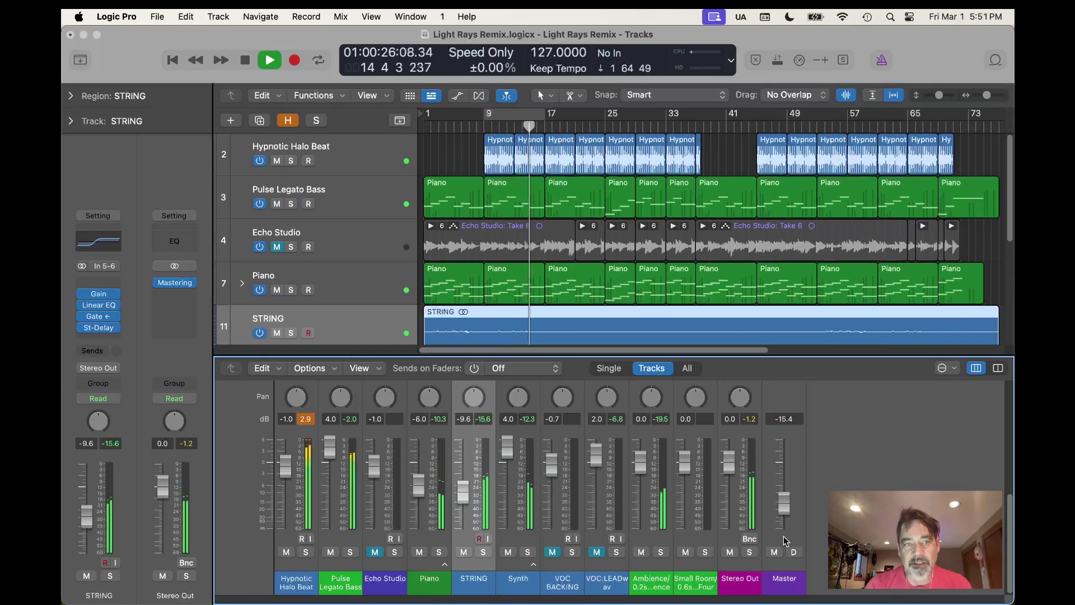
# Select the Piano, STRING and Synth tracks in turn and look over their channel strips during playback.
pyautogui.scroll(-3, 359, 196)
pyautogui.click(355, 197)
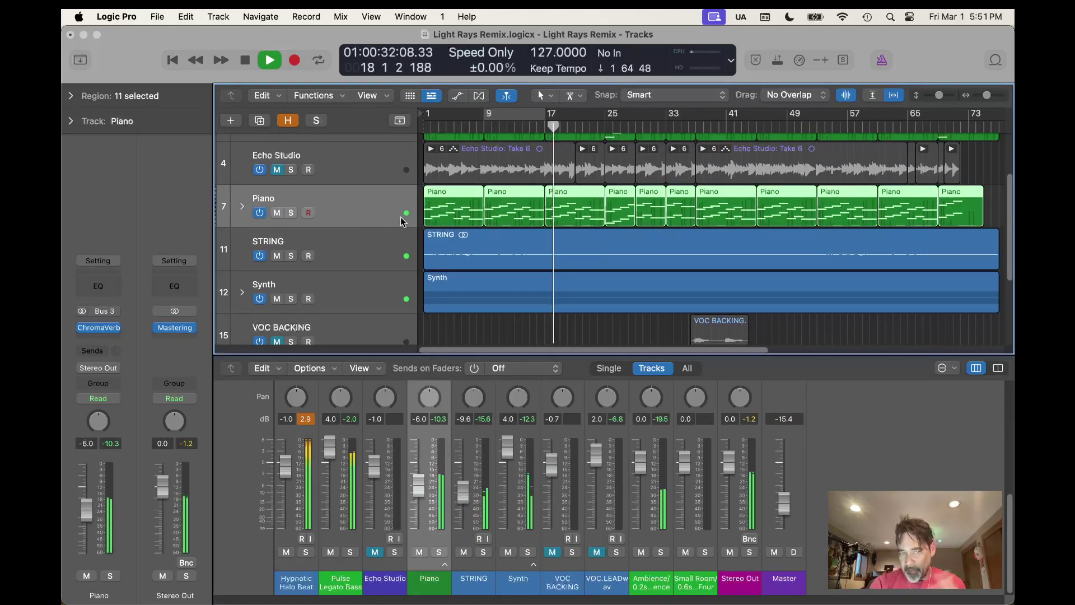
pyautogui.click(387, 244)
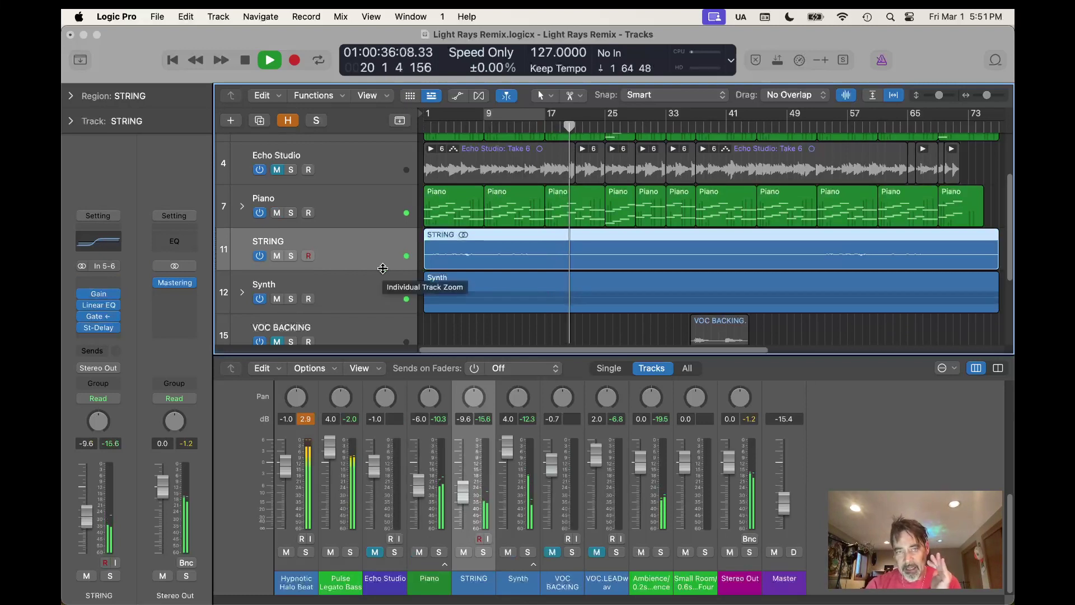
pyautogui.click(367, 286)
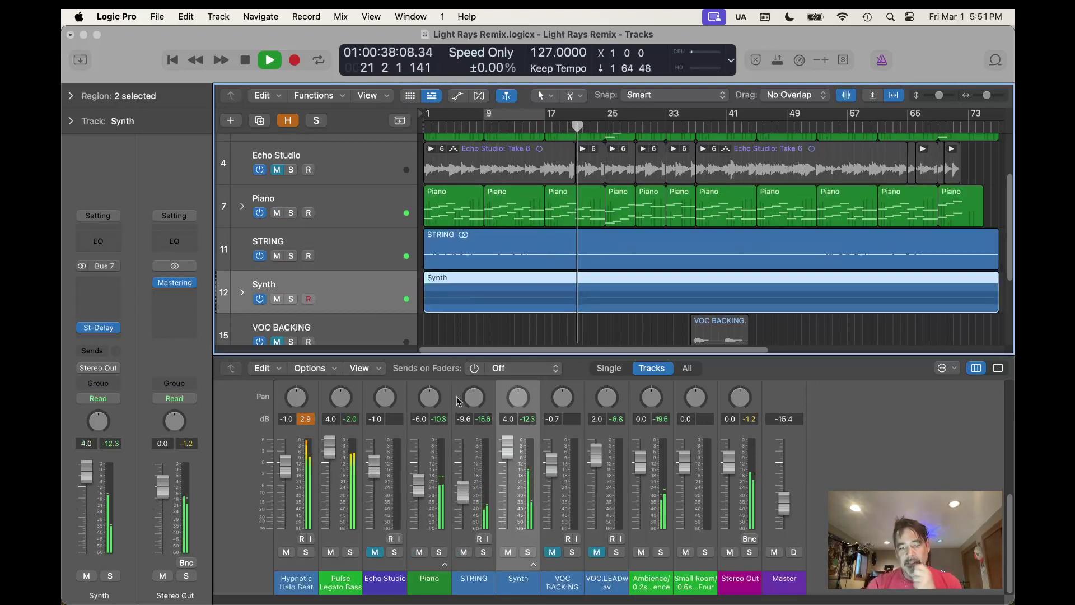
pyautogui.scroll(5, 470, 408)
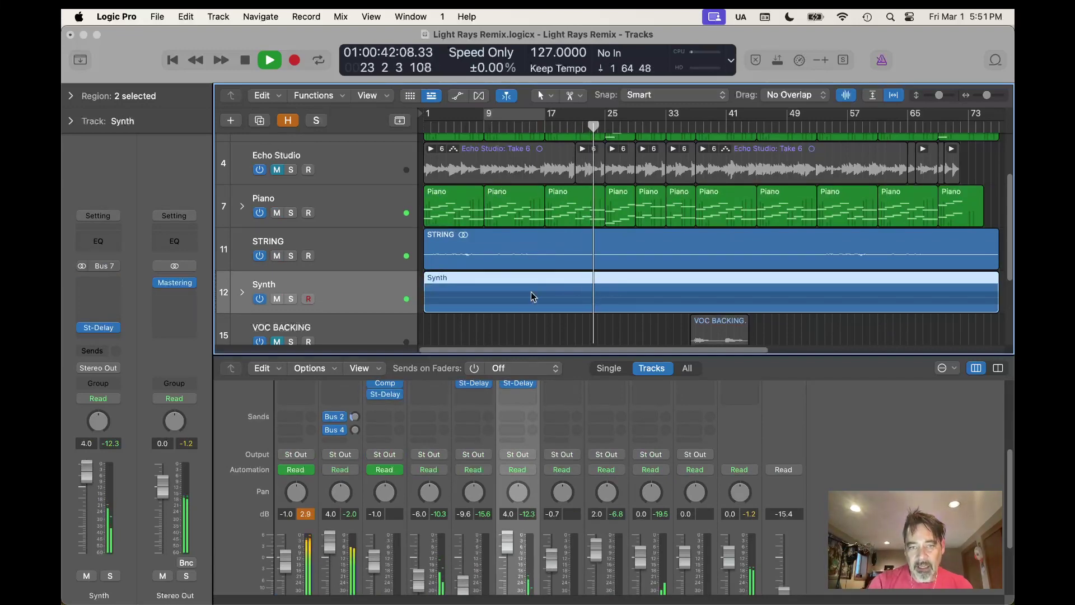
# Raise the Master fader to 0.0 dB in the Mixer.
pyautogui.scroll(-3, 532, 294)
pyautogui.scroll(-5, 783, 555)
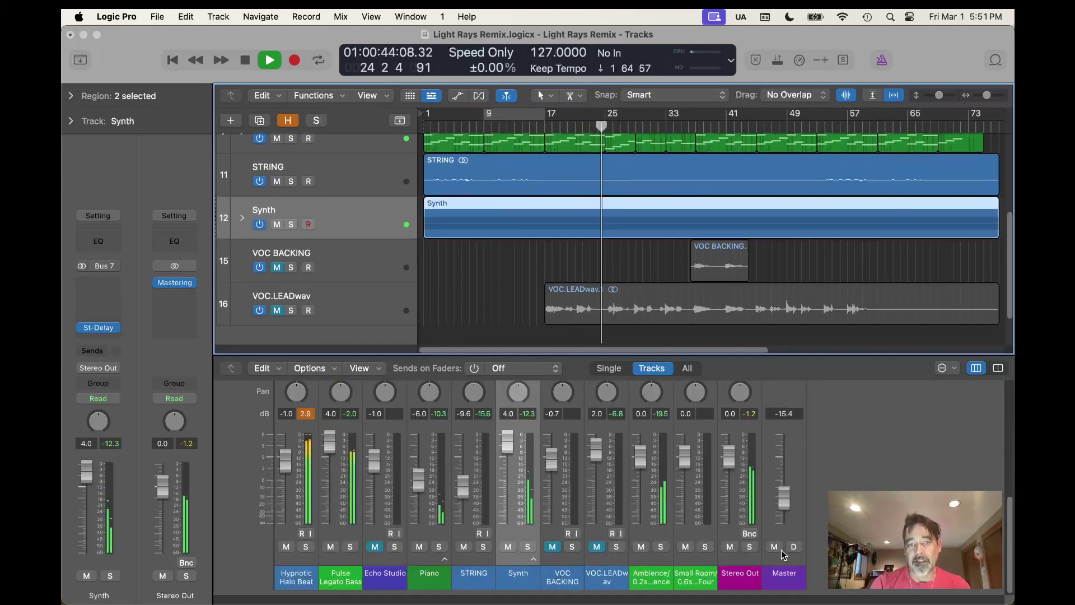
pyautogui.moveTo(784, 468); pyautogui.dragTo(784, 462)
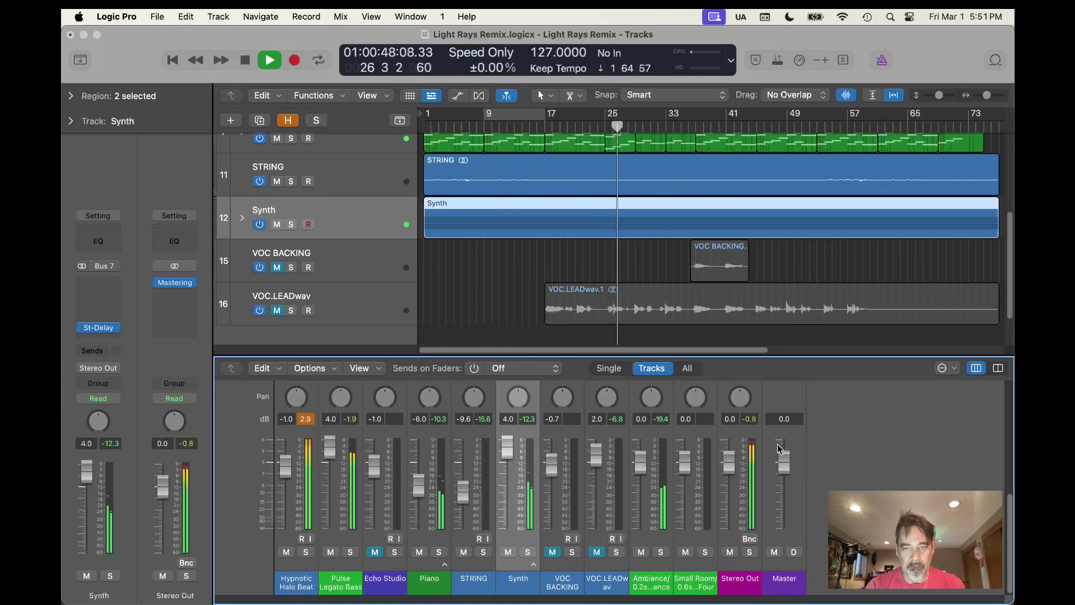
# Stop playback, return to the beginning of the project and play again.
pyautogui.scroll(6, 760, 271)
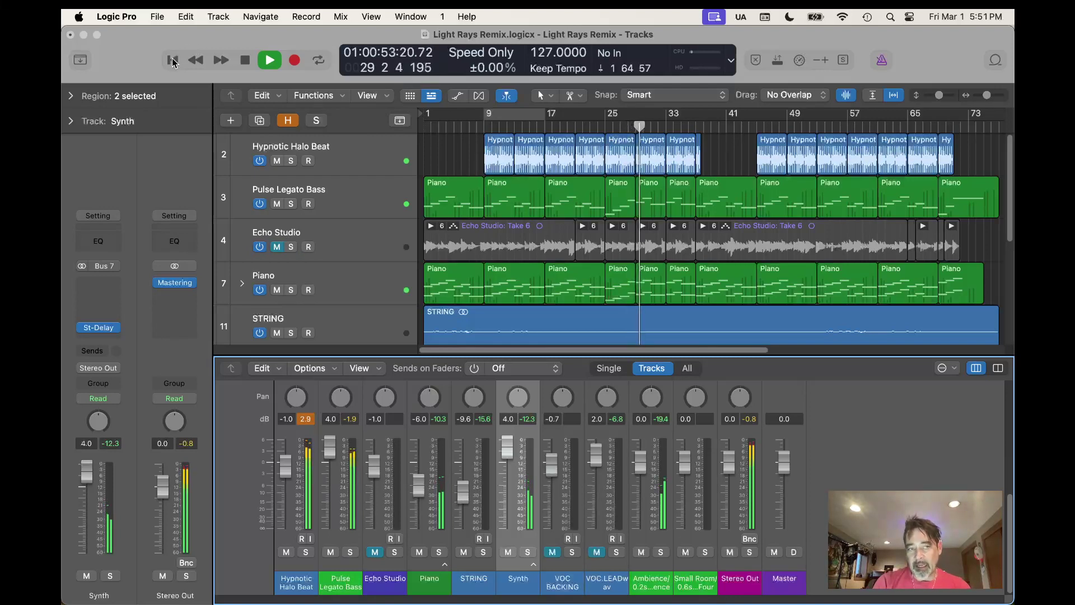
pyautogui.click(241, 60)
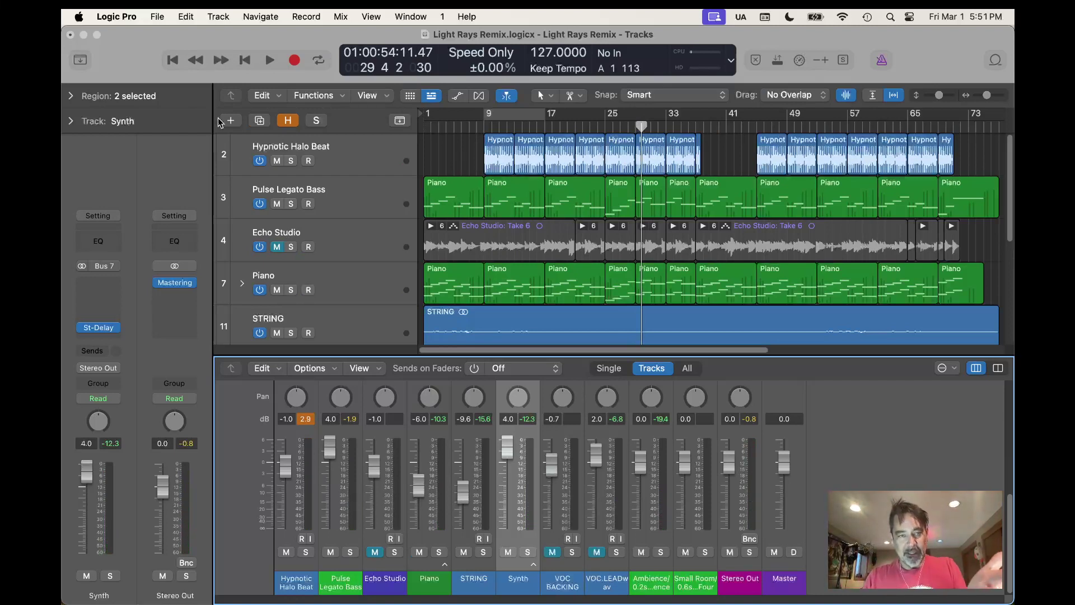
pyautogui.click(173, 62)
pyautogui.click(269, 59)
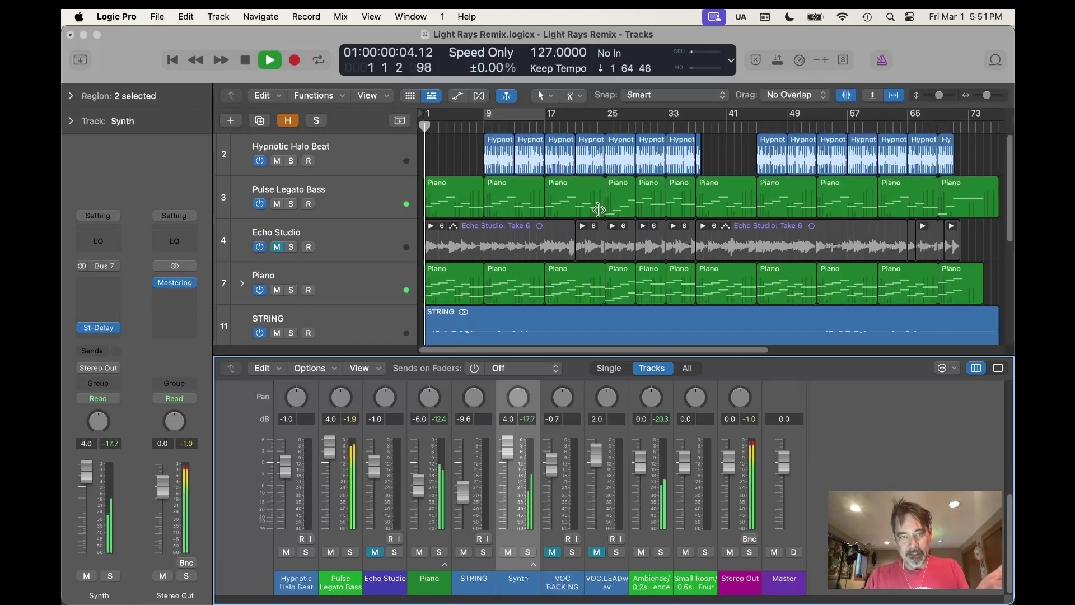
# Expand the Synth track stack, examine the SYNTH 1 and SYNTH 2 regions, and collapse the stack.
pyautogui.scroll(-8, 596, 209)
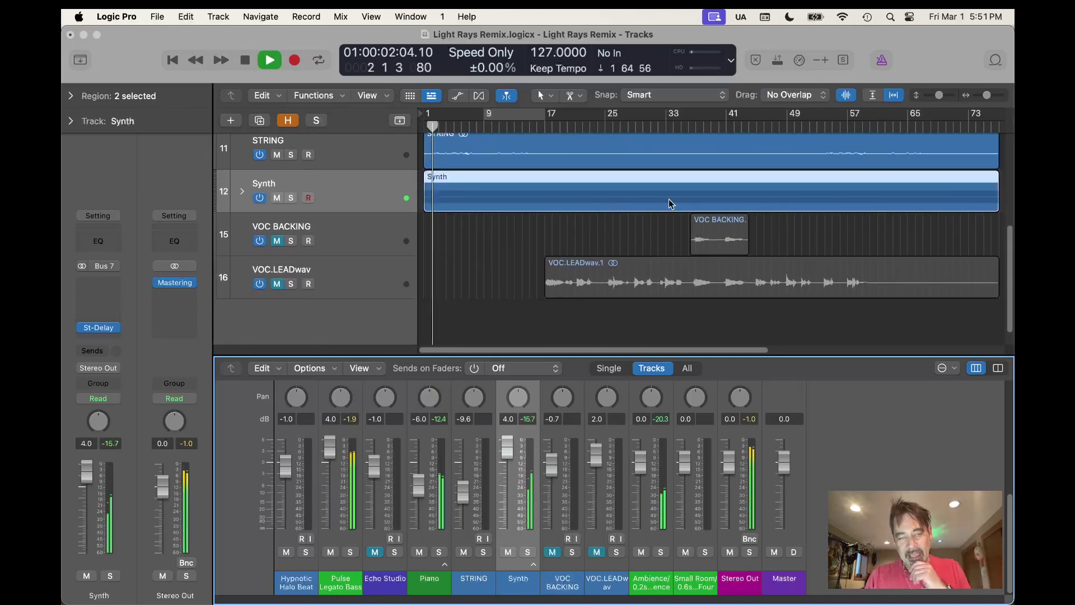
pyautogui.click(241, 192)
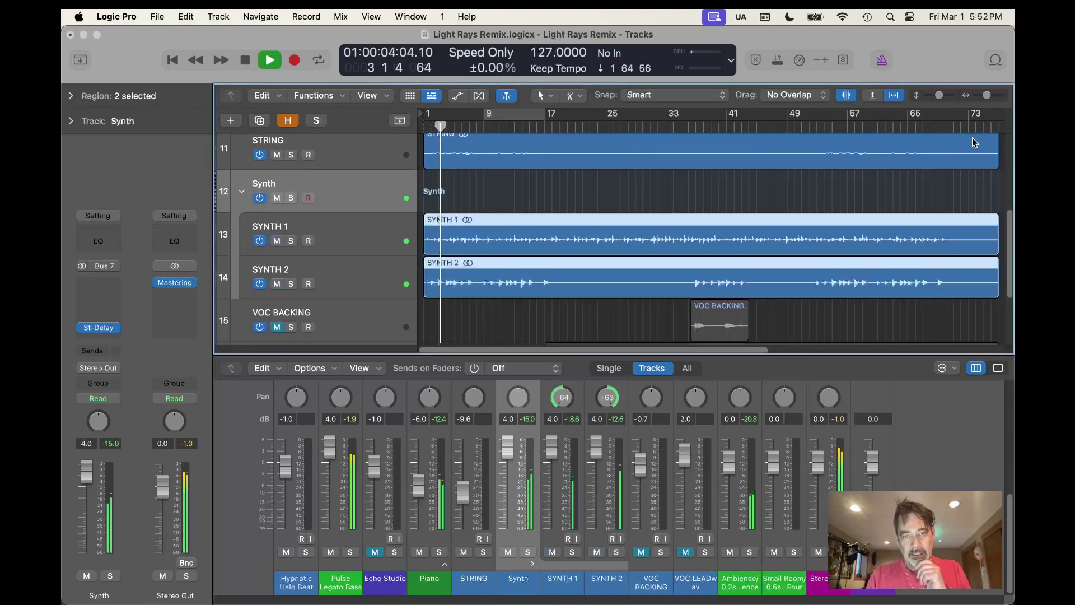
pyautogui.scroll(3, 816, 217)
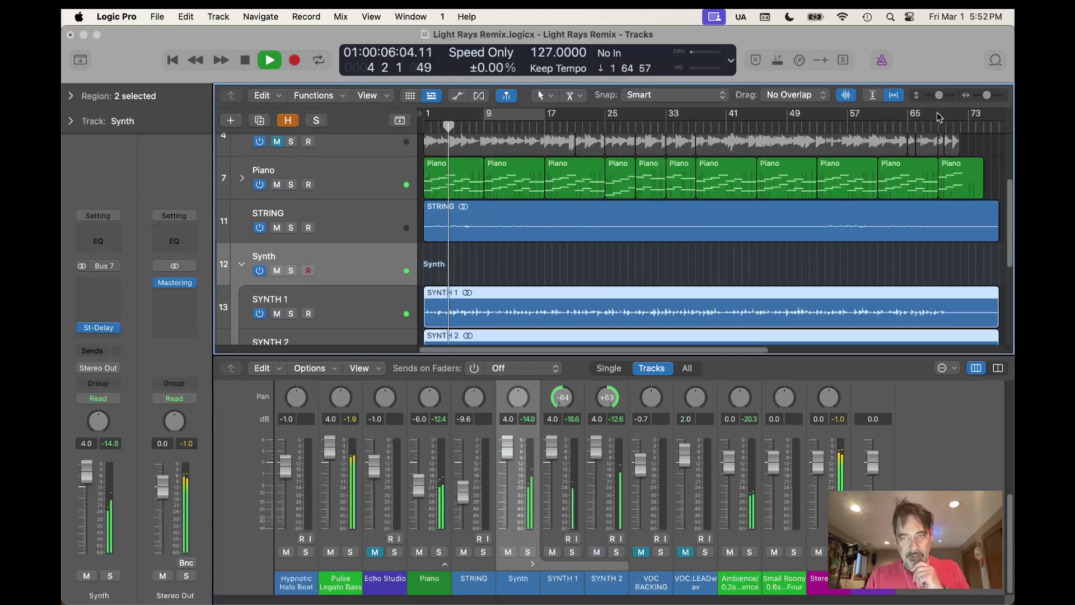
pyautogui.scroll(-2, 554, 318)
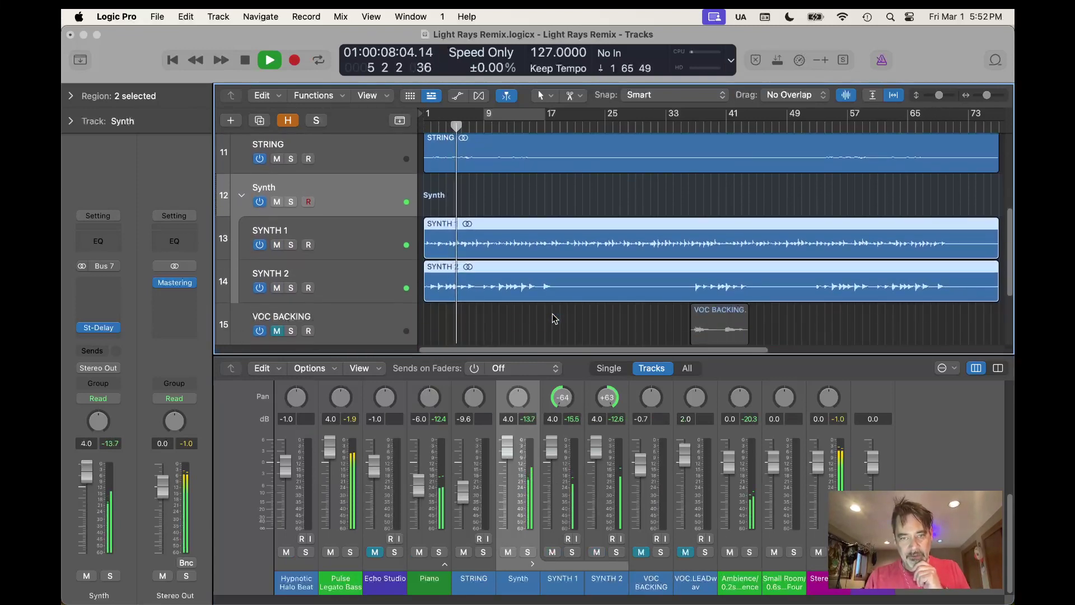
pyautogui.scroll(1, 450, 251)
pyautogui.scroll(-1, 448, 252)
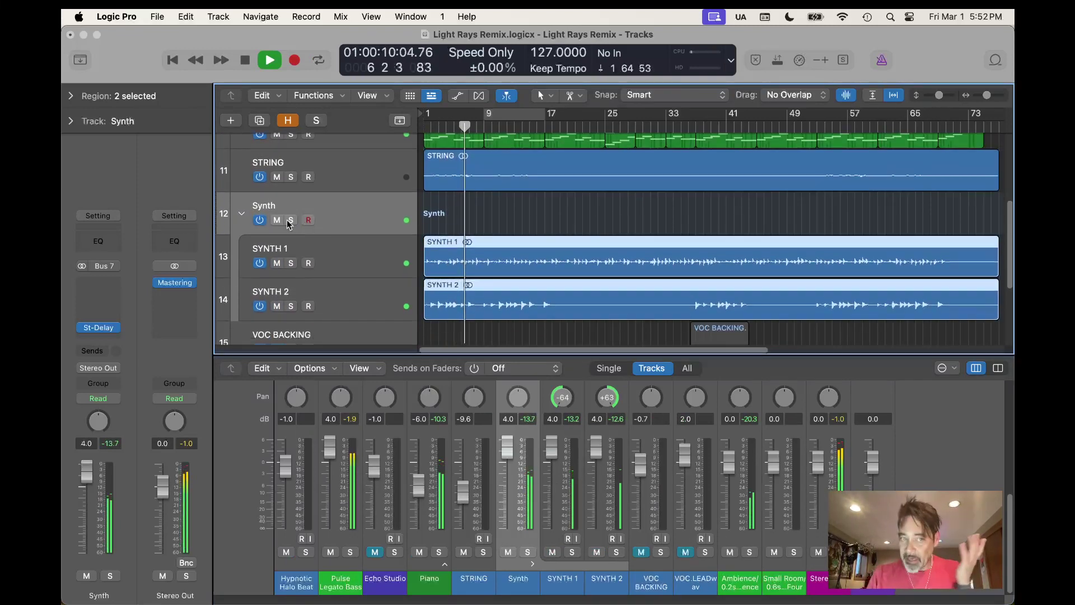
pyautogui.click(242, 213)
# Lower the Master fader to -15.6 dB and stop playback at bar 9.
pyautogui.moveTo(784, 467); pyautogui.dragTo(784, 514)
pyautogui.scroll(4, 532, 301)
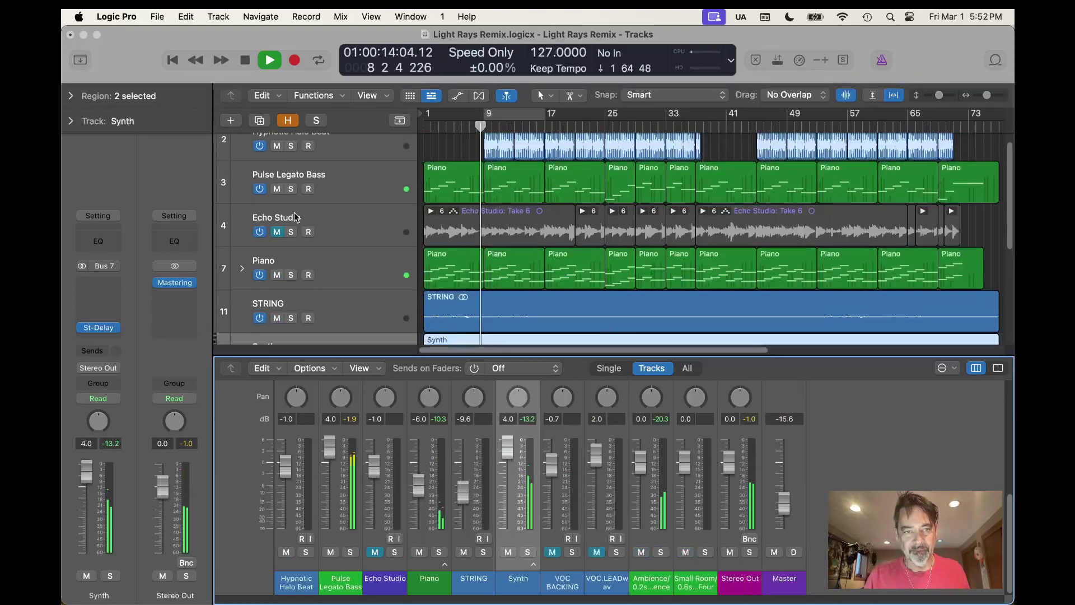
pyautogui.scroll(2, 448, 224)
pyautogui.press('space')
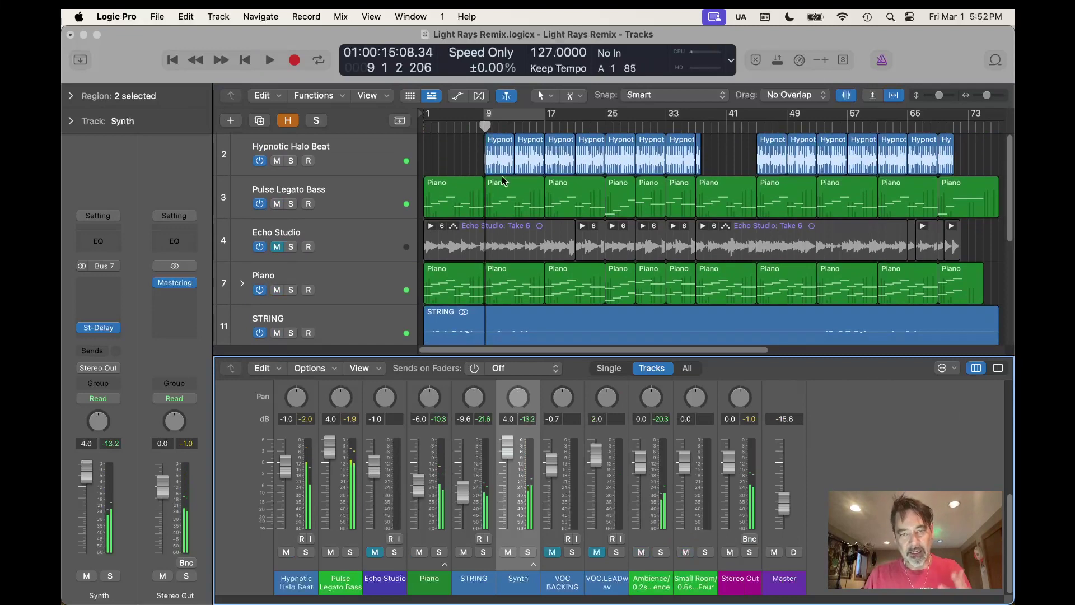
# Select and solo the Echo Studio track.
pyautogui.scroll(-10, 499, 187)
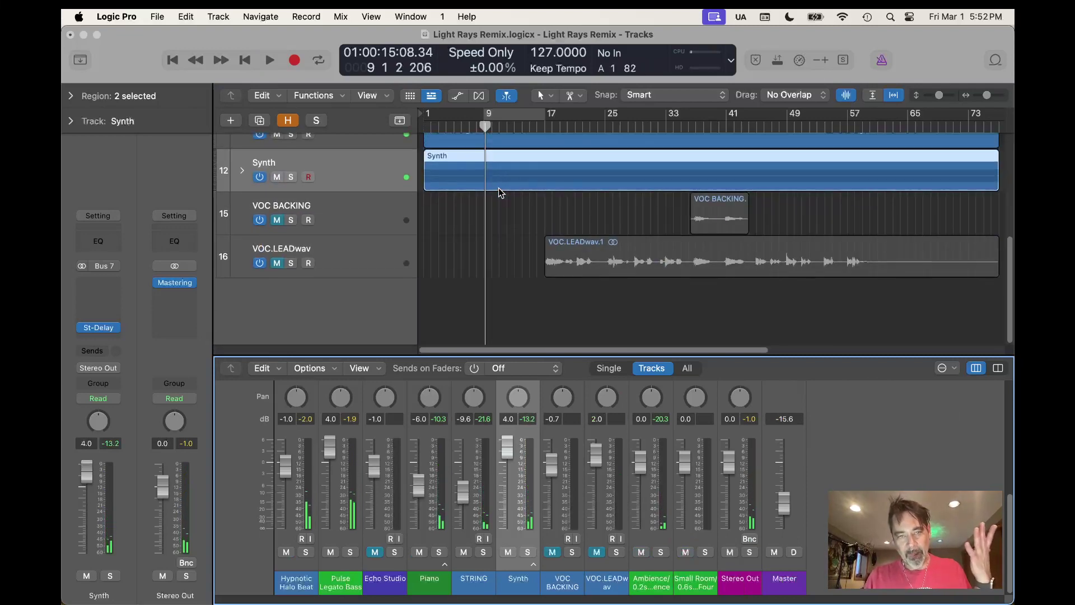
pyautogui.scroll(10, 499, 187)
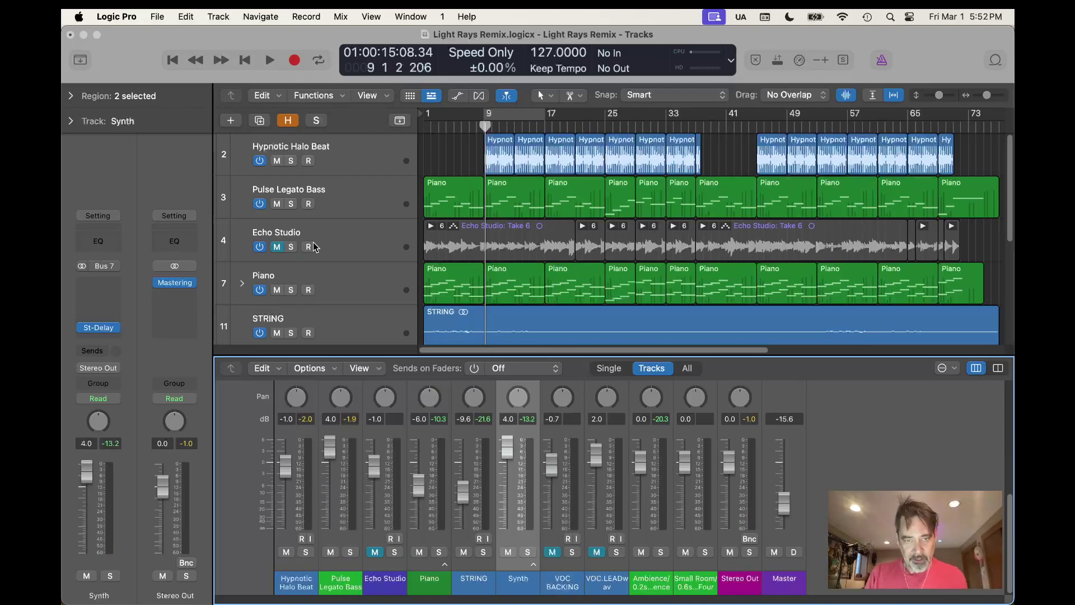
pyautogui.click(381, 242)
pyautogui.click(291, 247)
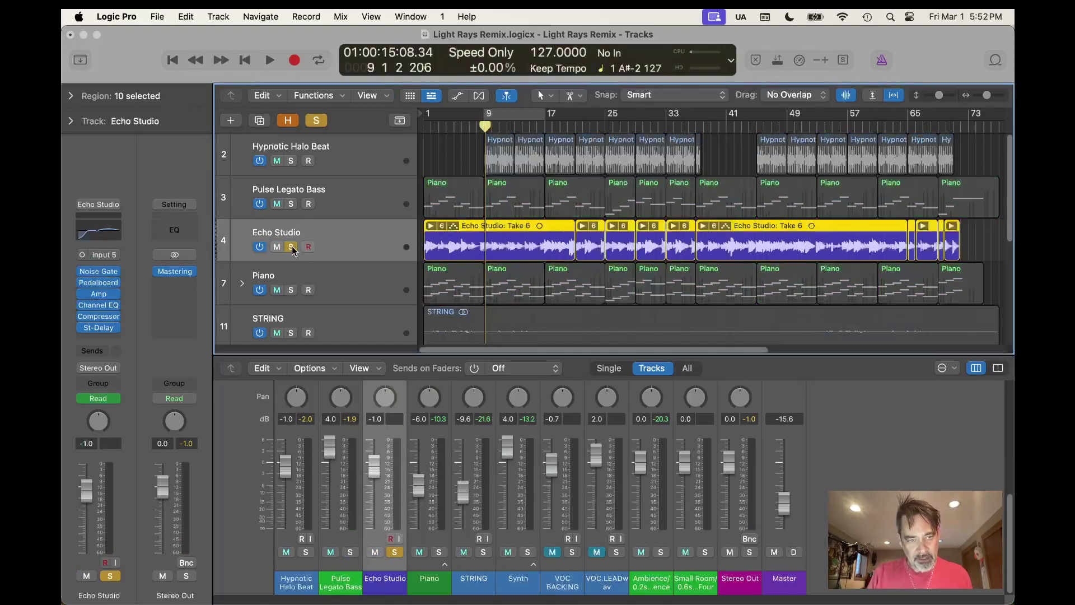
# Open the Echo Studio take folders and hide the Mixer to show Takes 1 through 6.
pyautogui.click(430, 225)
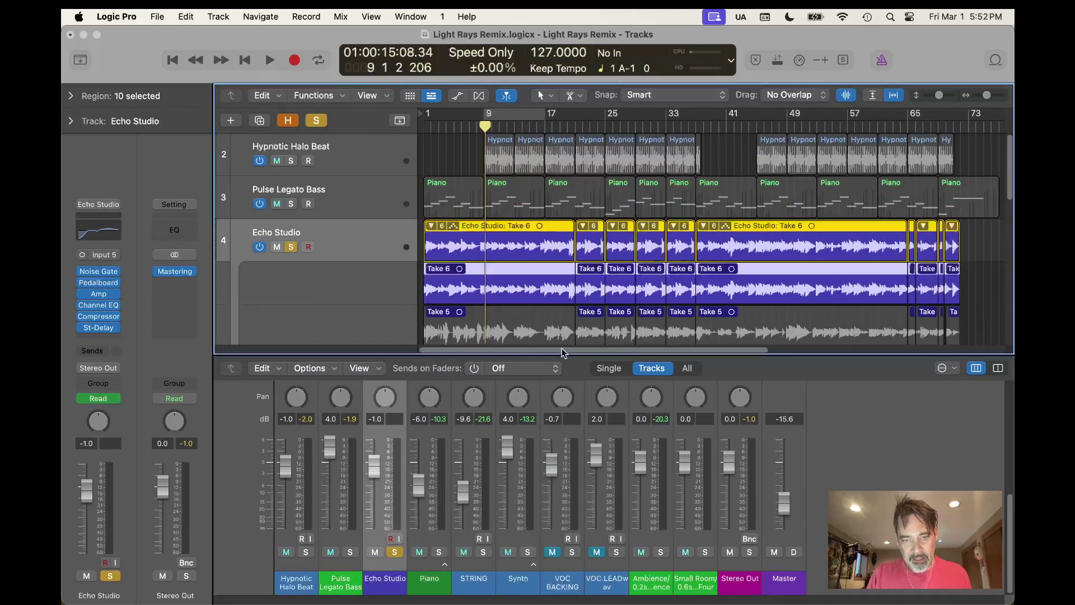
pyautogui.press('x')
pyautogui.scroll(-3, 645, 362)
pyautogui.scroll(2, 645, 362)
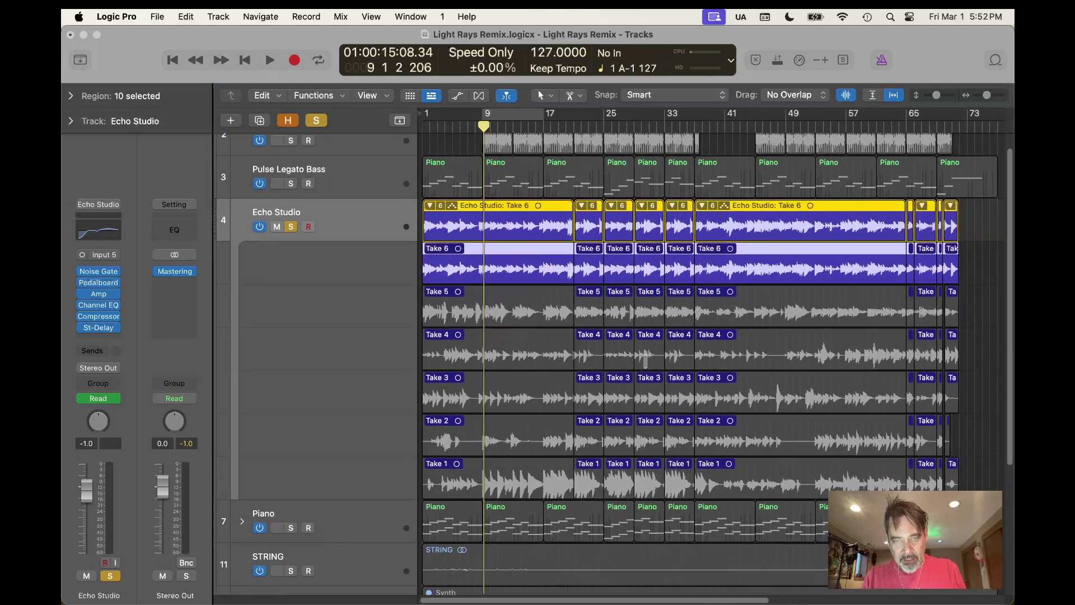
pyautogui.hscroll(1, 646, 362)
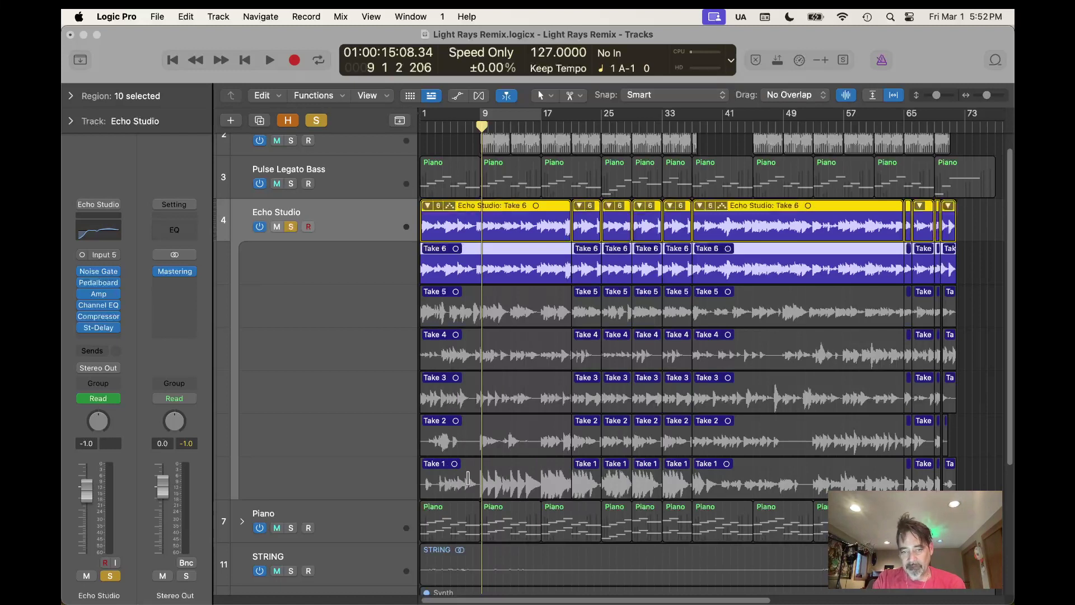
# Choose Take 1 in the first Echo Studio take folder and audition it from bar 9 to bar 18.
pyautogui.click(502, 478)
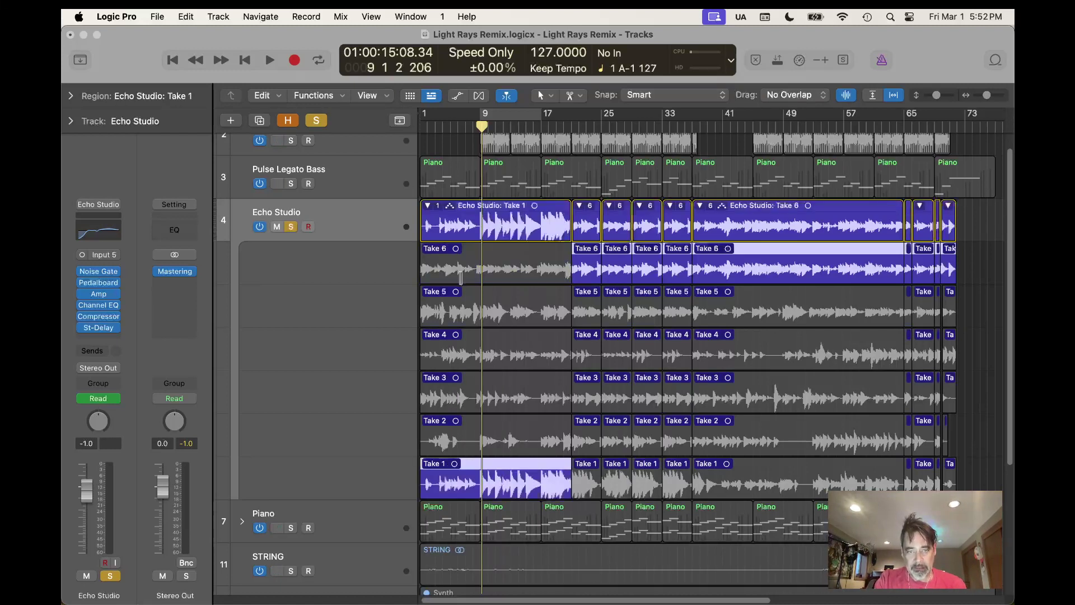
pyautogui.press('space')
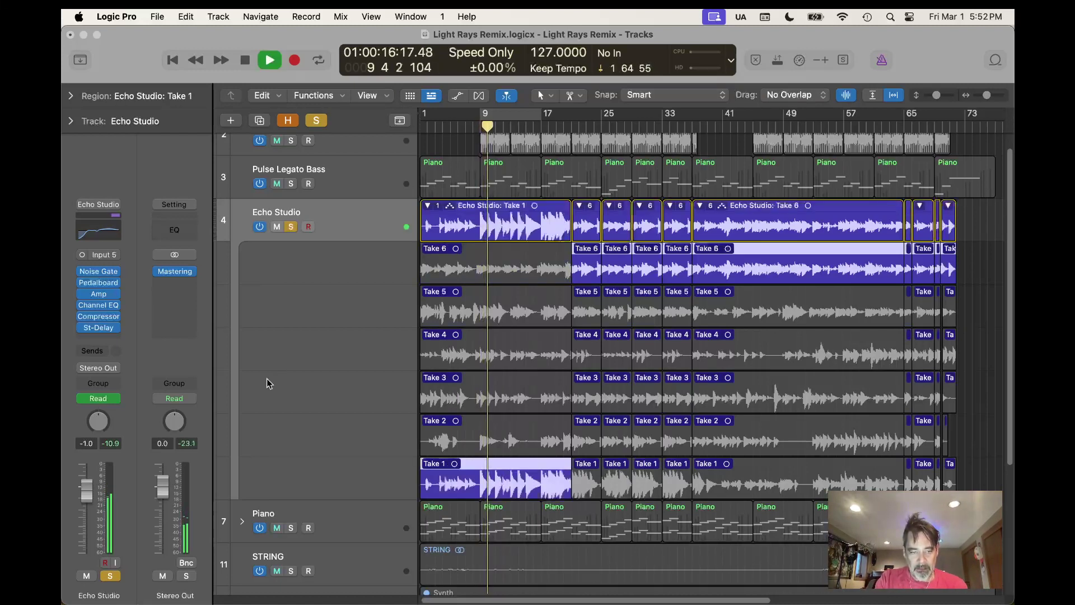
pyautogui.press('x')
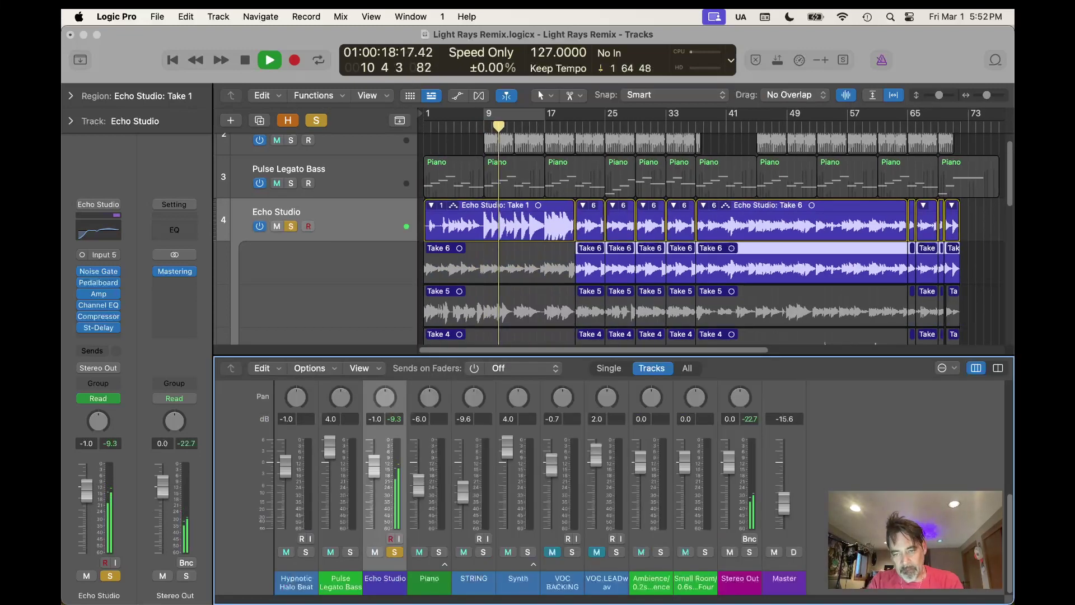
pyautogui.press('x')
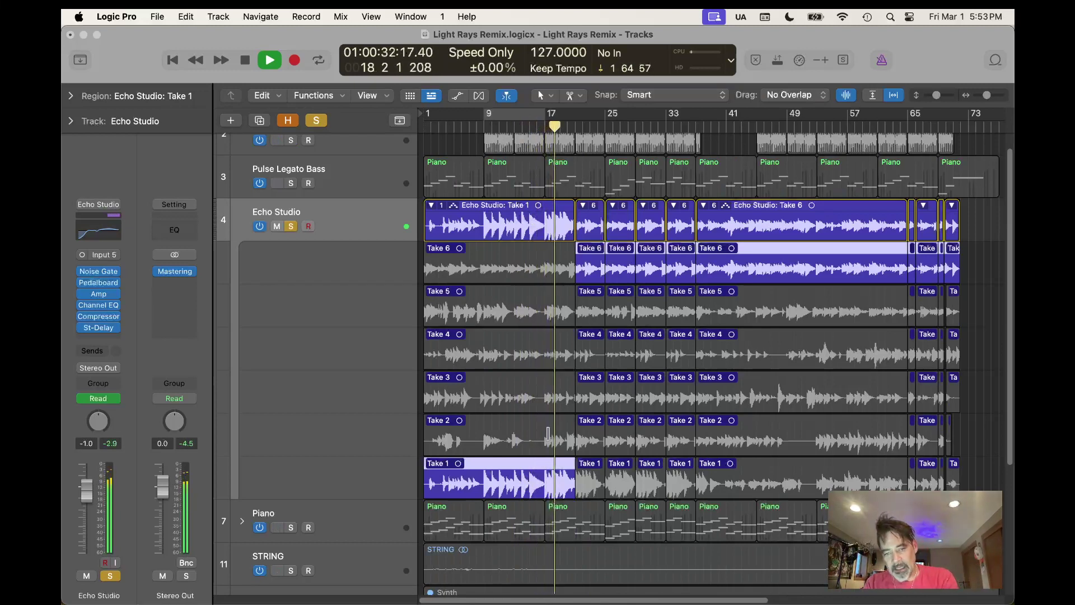
pyautogui.press('space')
# Choose Take 2 in the first Echo Studio take folder and audition it briefly from about bar 9.
pyautogui.click(513, 434)
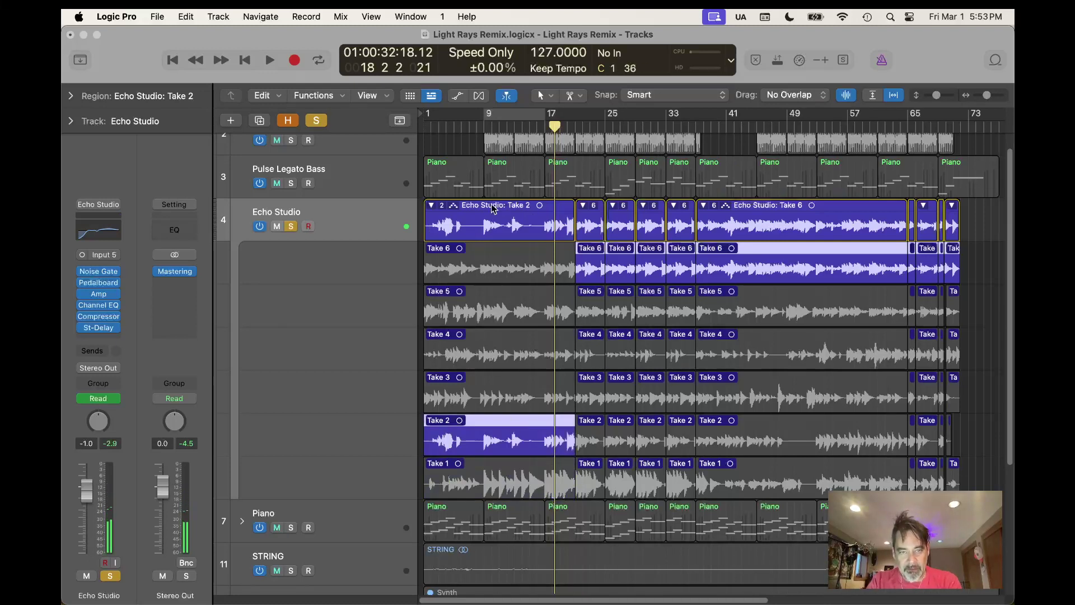
pyautogui.click(482, 121)
pyautogui.press('space')
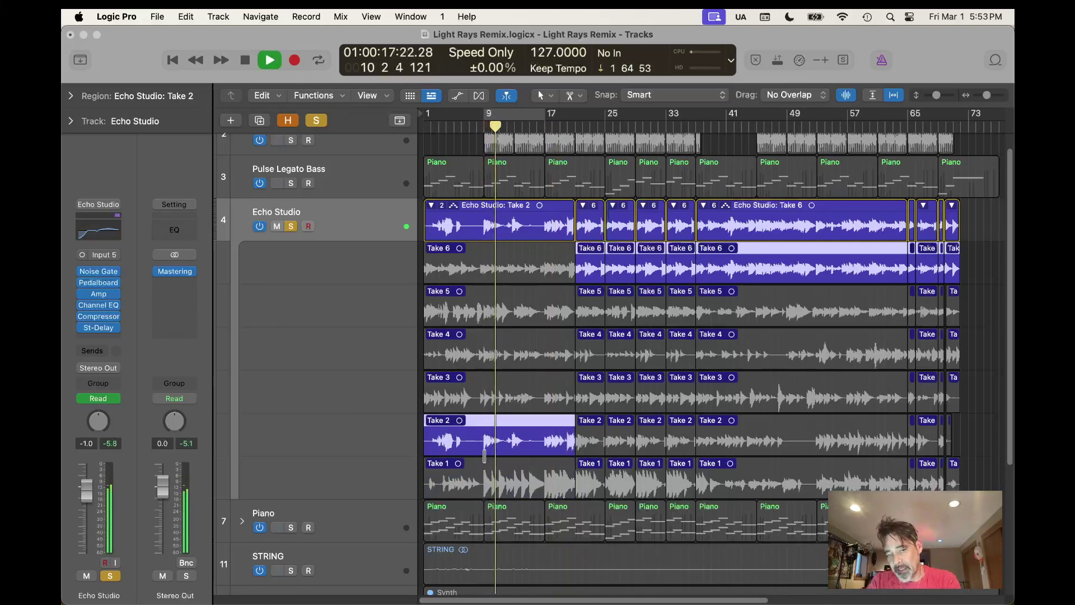
pyautogui.press('space')
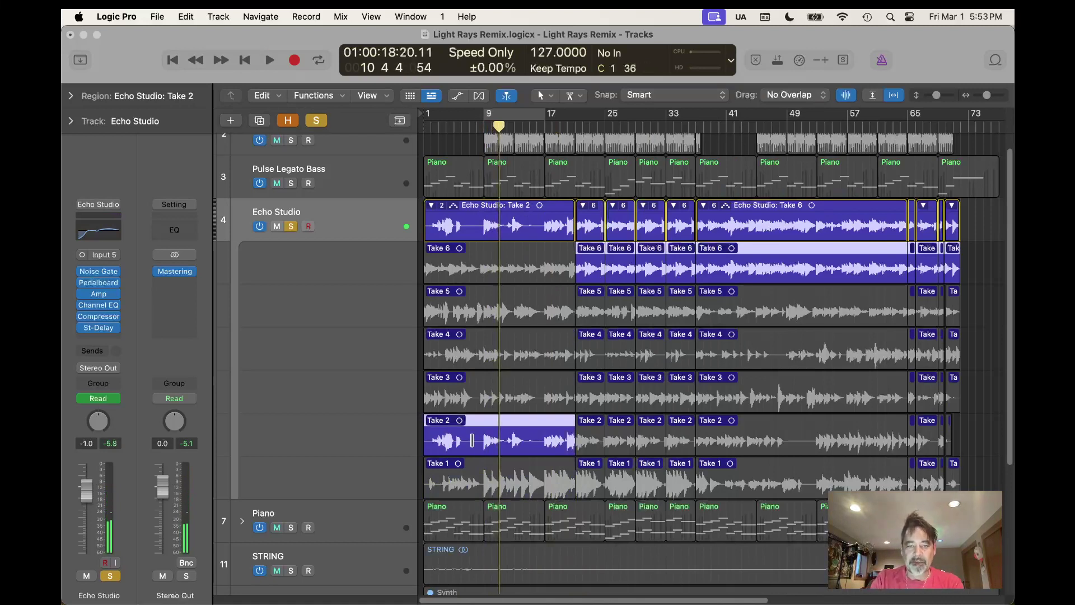
# Choose Take 3 in the first Echo Studio take folder and audition it from about bar 3 to bar 5.
pyautogui.click(475, 409)
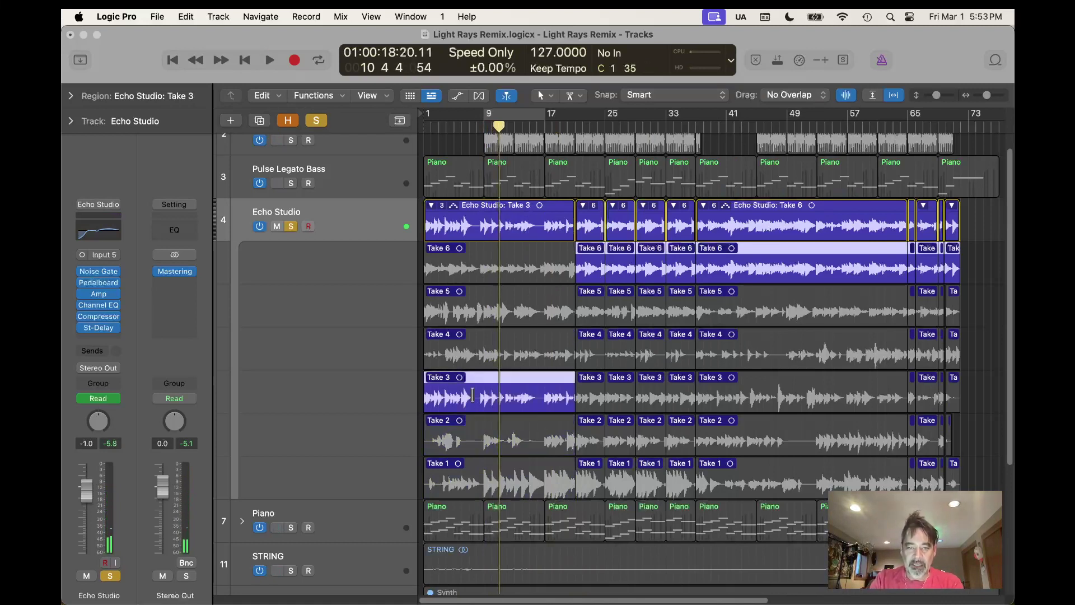
pyautogui.click(442, 124)
pyautogui.press('space')
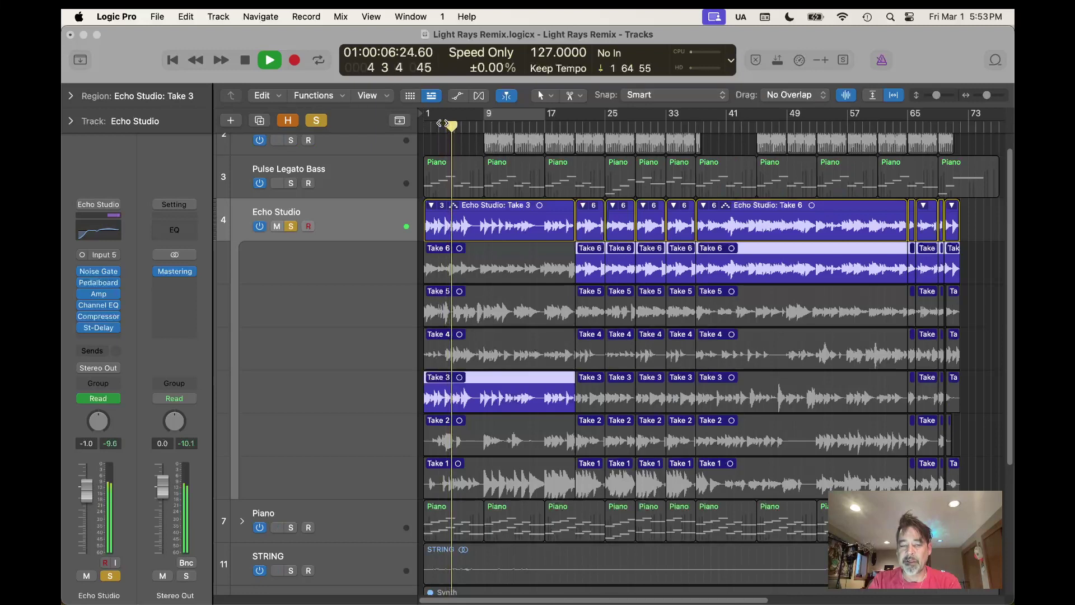
pyautogui.press('space')
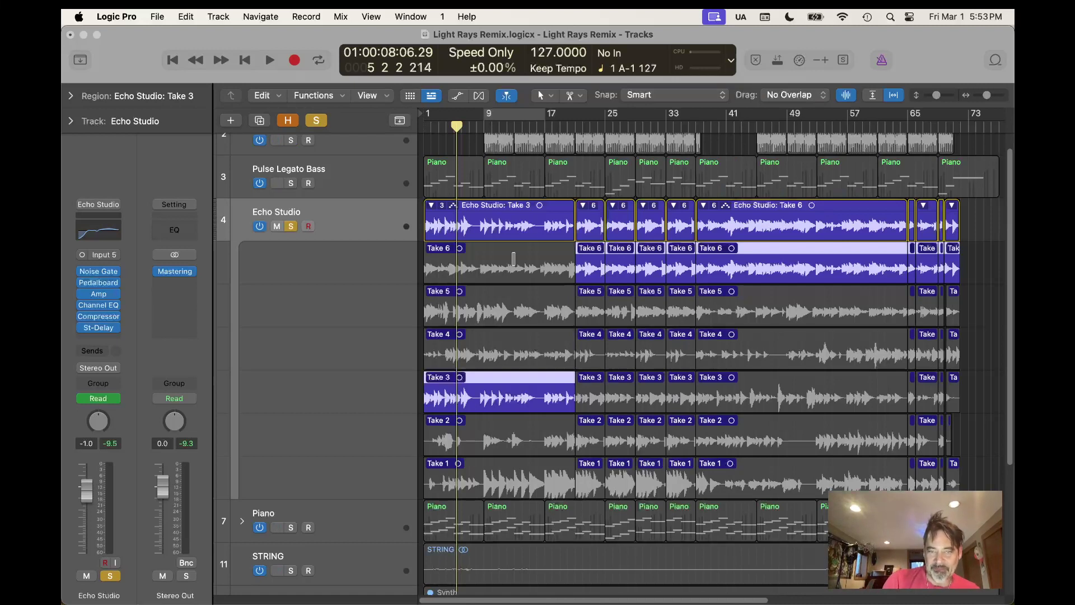
pyautogui.press('space')
pyautogui.press('space')
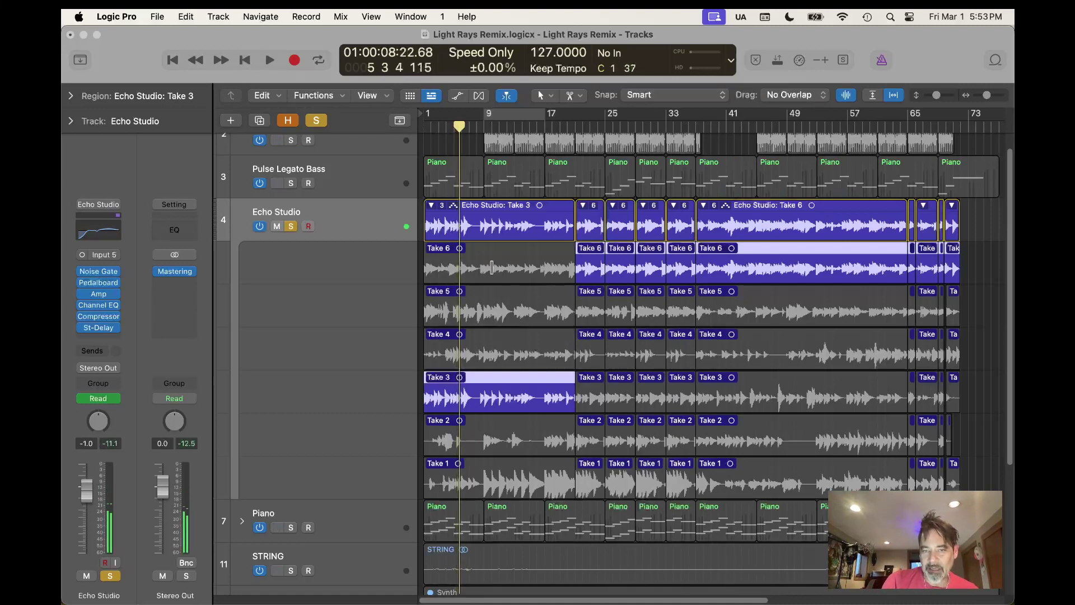
# Choose Take 6 in the first Echo Studio take folder and play it from the start of the project.
pyautogui.click(491, 267)
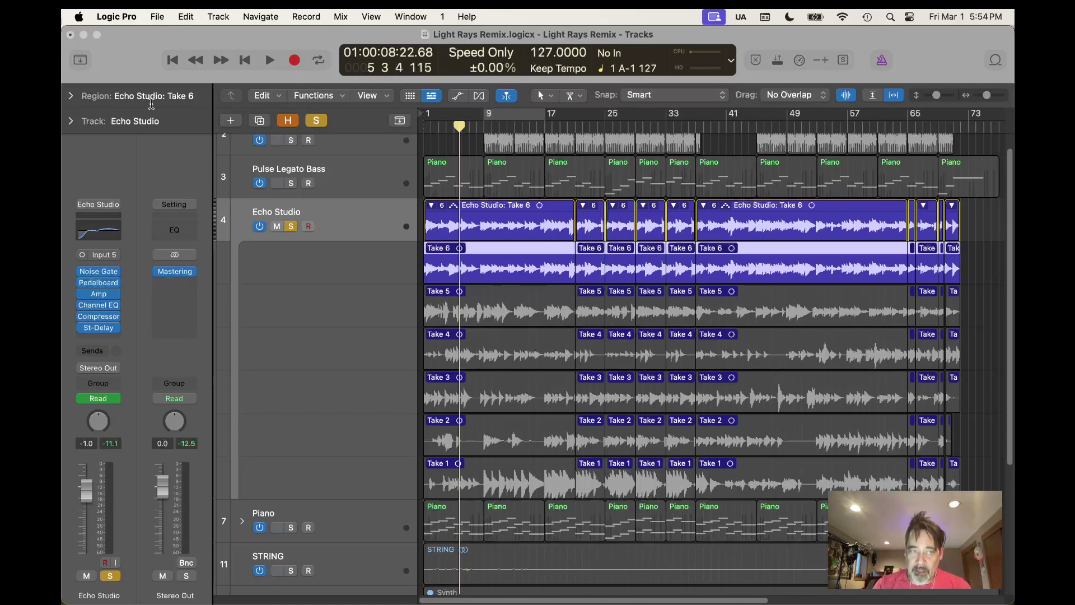
pyautogui.click(173, 60)
pyautogui.press('space')
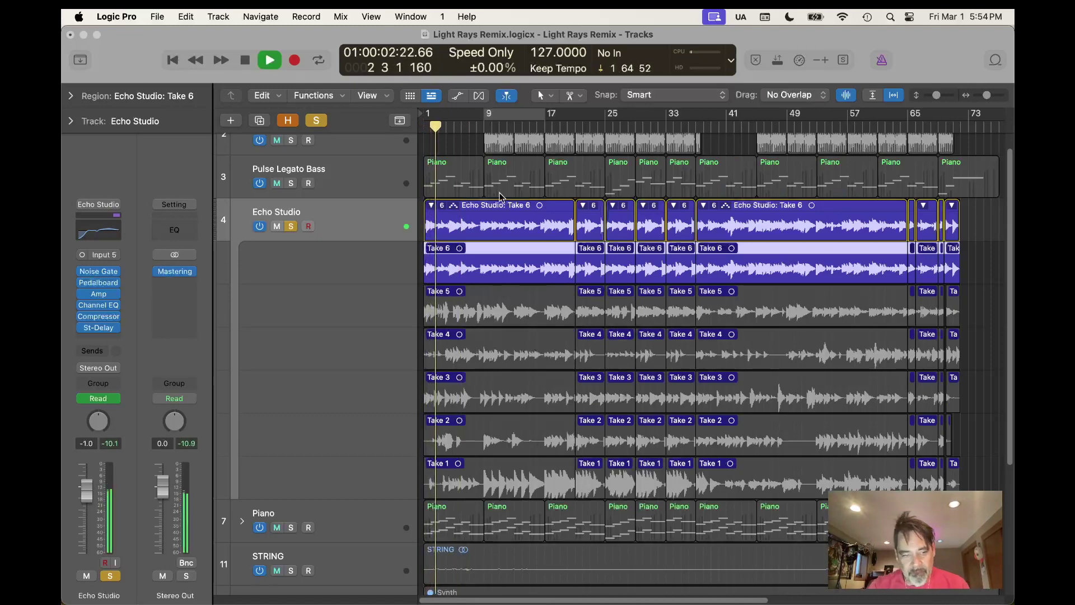
# Show the Mixer, set the Master fader to 0 dB during playback, and stop at bar 11.
pyautogui.press('x')
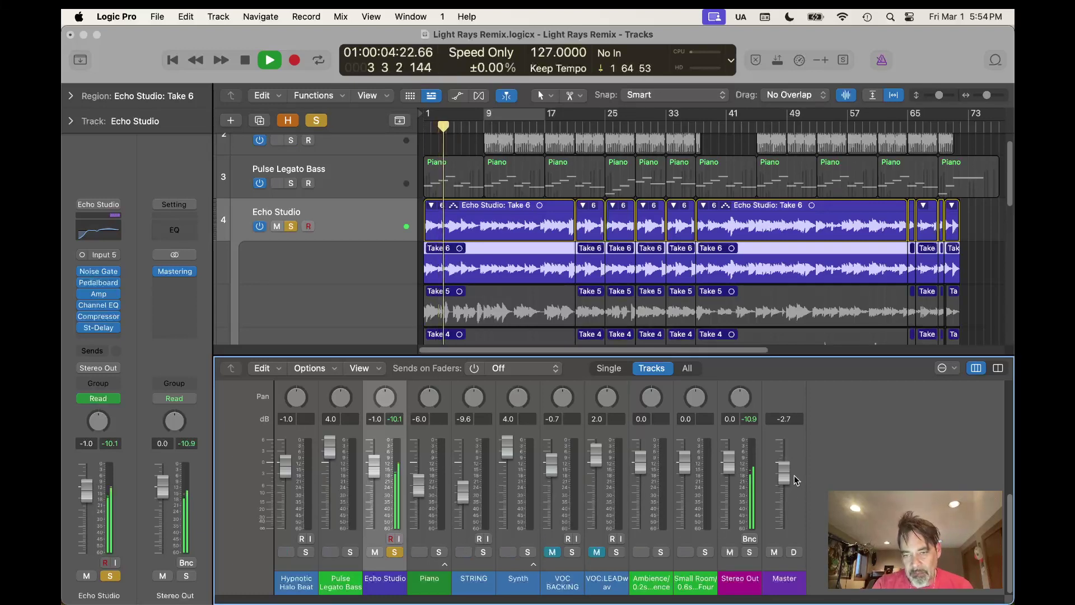
pyautogui.doubleClick(784, 419)
pyautogui.write('0')
pyautogui.press('Return')
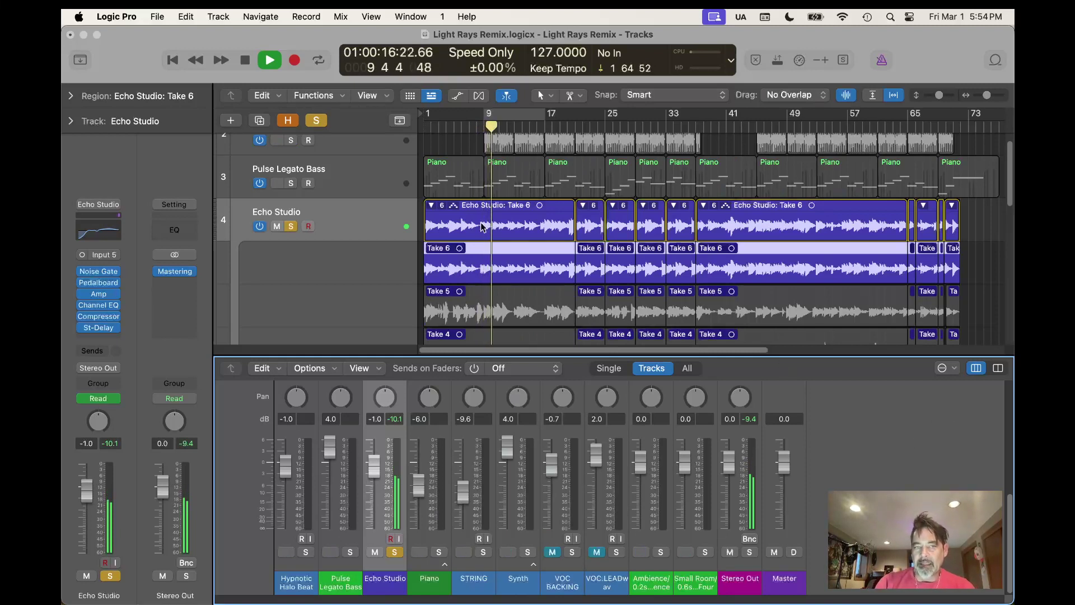
pyautogui.click(244, 60)
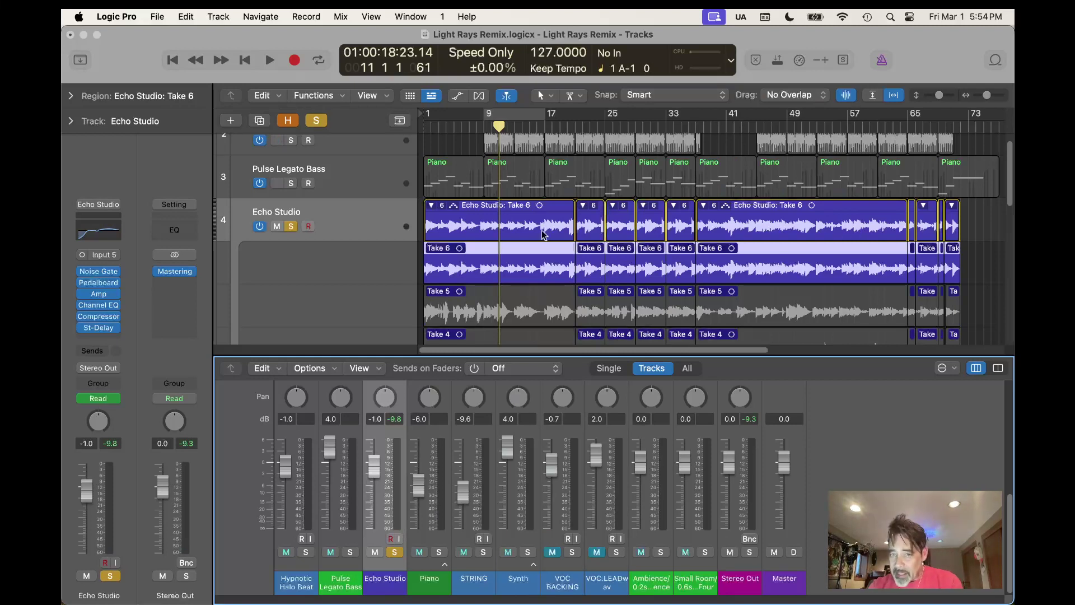
# Collapse all the Echo Studio take folders so only the main track lane is shown.
pyautogui.click(431, 205)
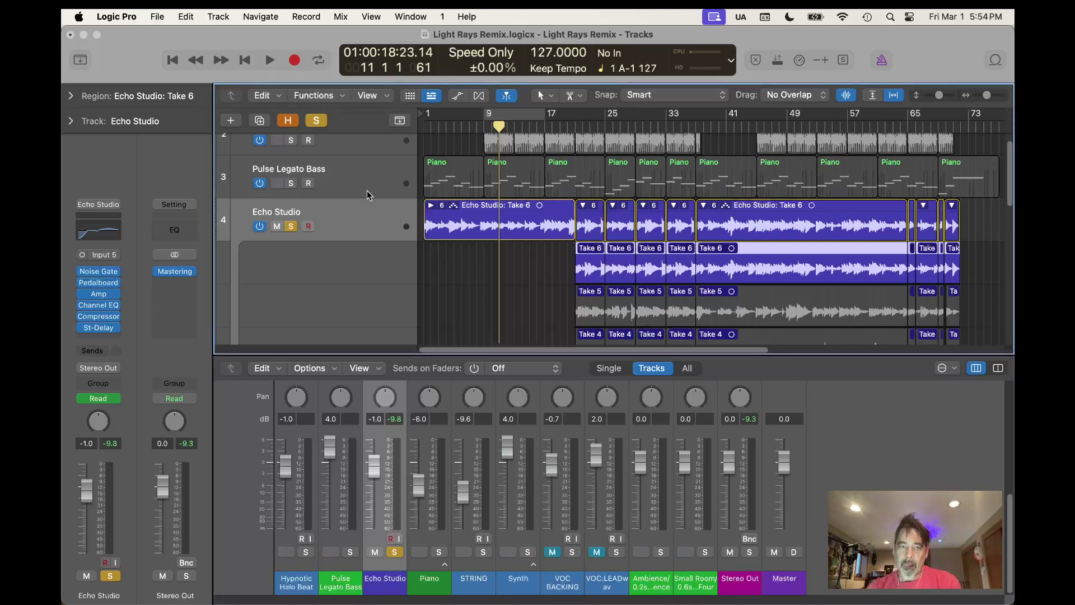
pyautogui.click(369, 210)
pyautogui.click(581, 206)
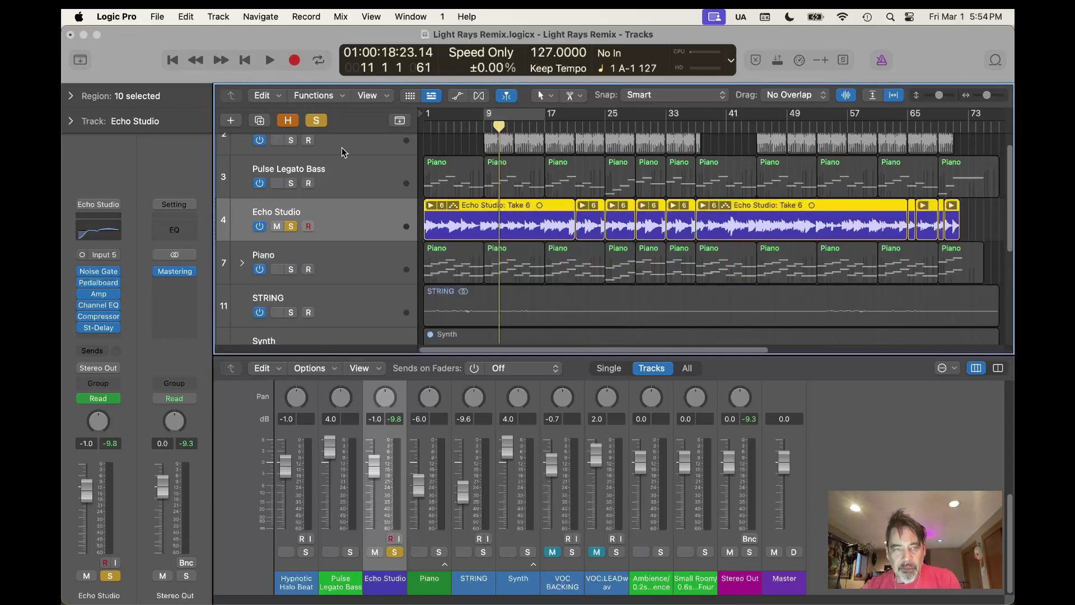
# Turn off solo for the project and play the full mix from bar 1.
pyautogui.click(316, 120)
pyautogui.click(174, 60)
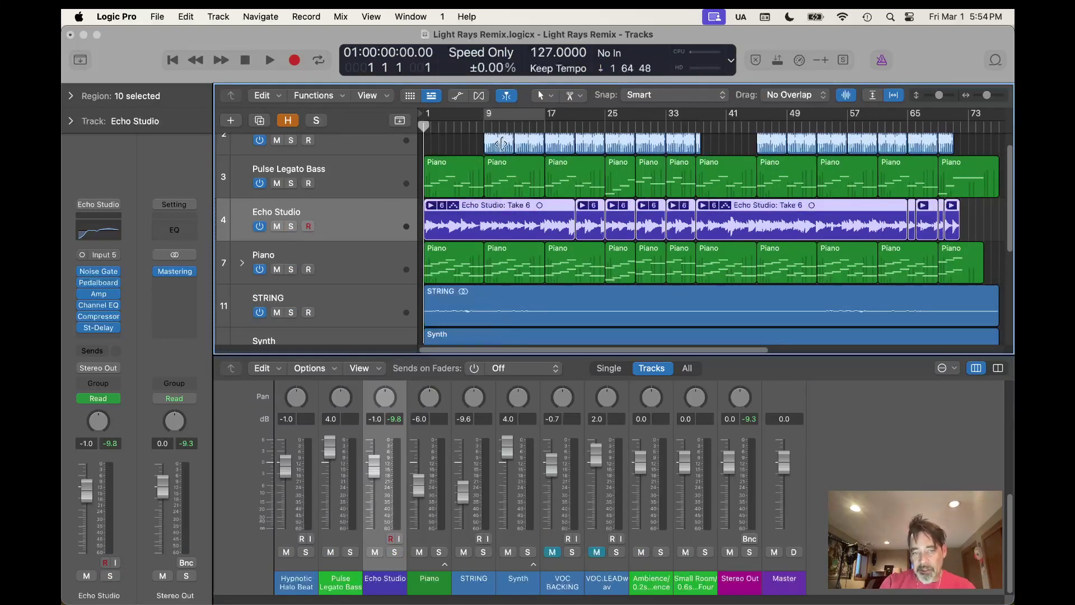
pyautogui.scroll(-5, 547, 175)
pyautogui.scroll(6, 548, 175)
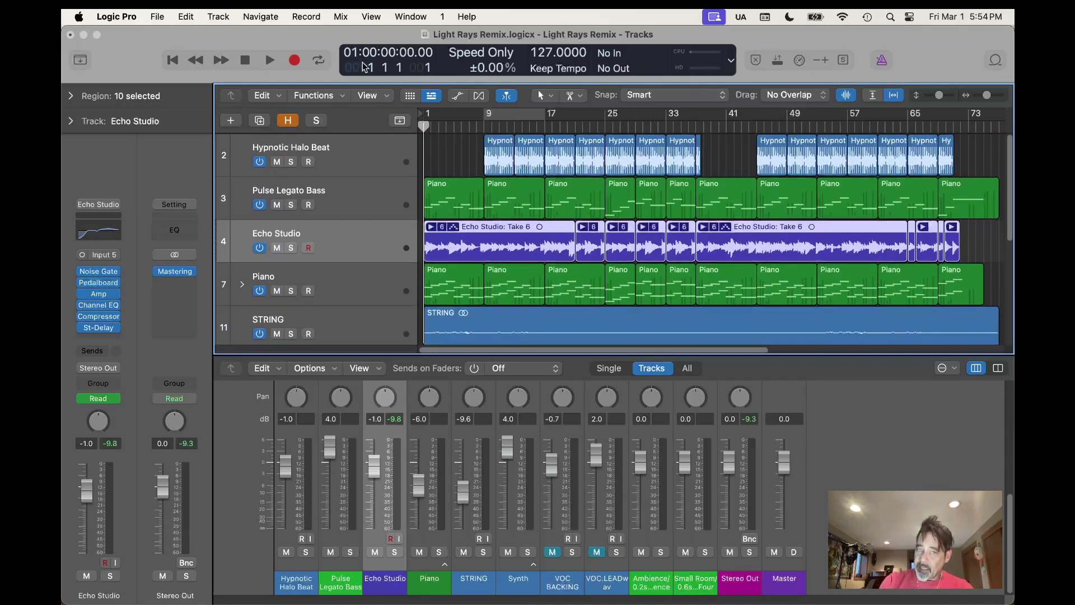
pyautogui.click(267, 63)
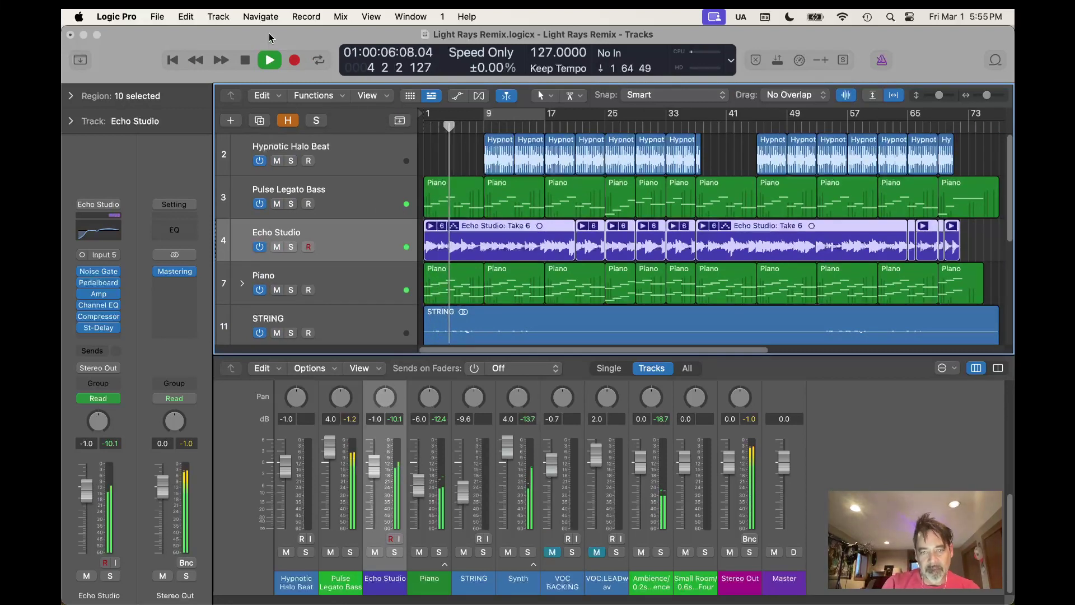
# Hide the Inspector and insert a stereo MultiMeter below the Mastering plug-in on the Stereo Out channel.
pyautogui.click(374, 17)
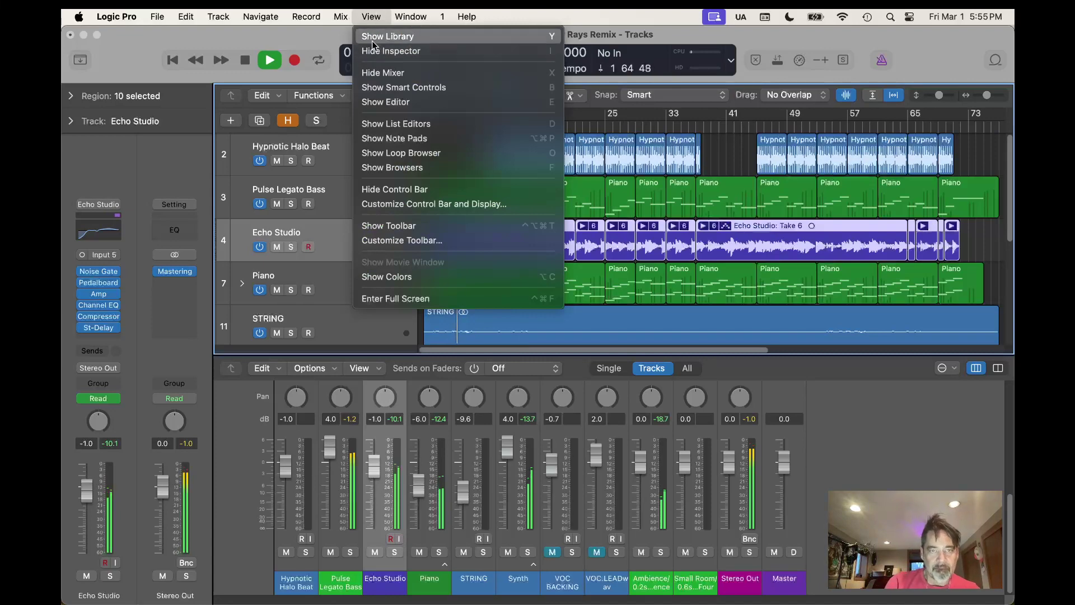
pyautogui.click(390, 51)
pyautogui.scroll(10, 874, 439)
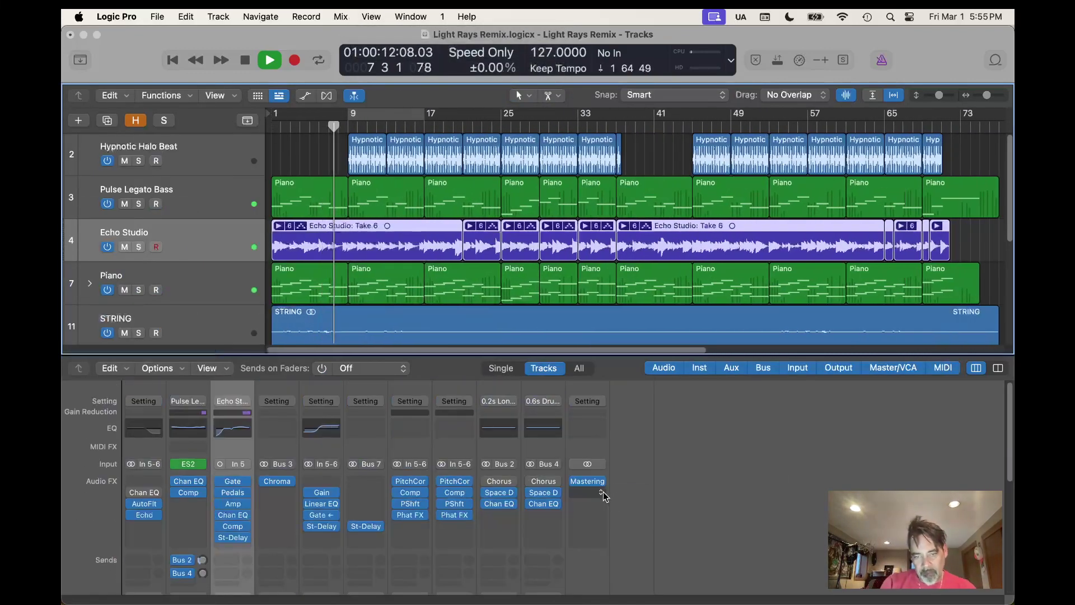
pyautogui.click(598, 492)
pyautogui.moveTo(616, 491)
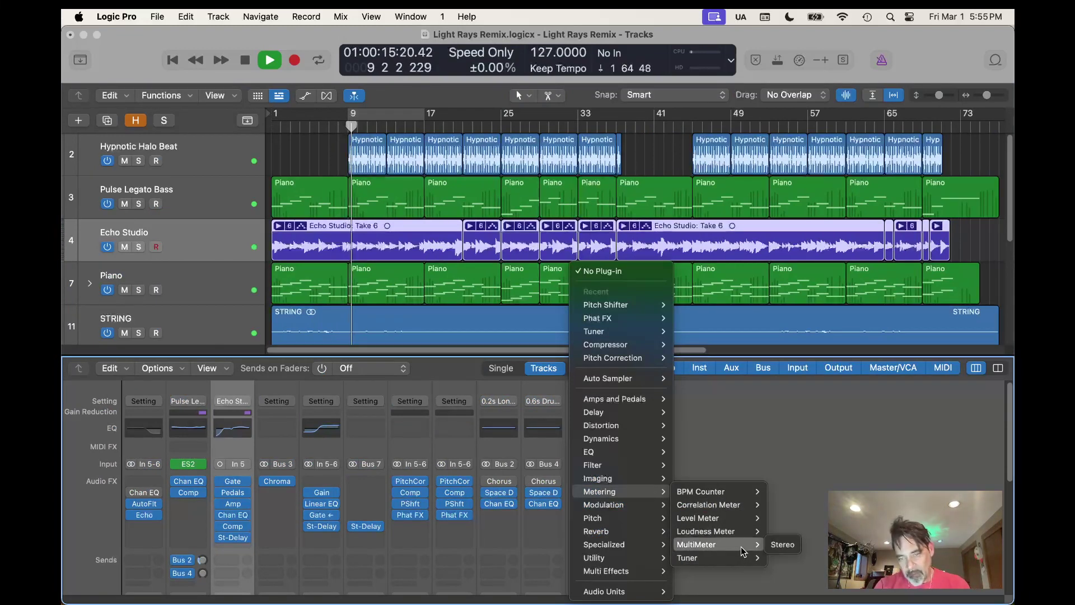
pyautogui.click(782, 544)
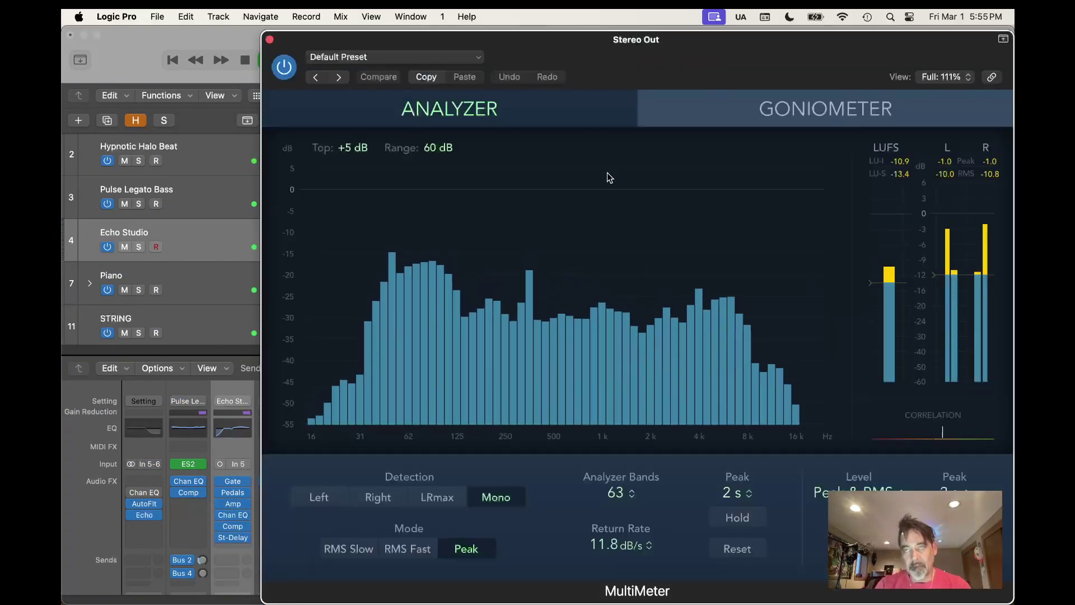
# Examine the mix in the MultiMeter's Goniometer and Analyzer views, and close the plug-in window.
pyautogui.click(778, 109)
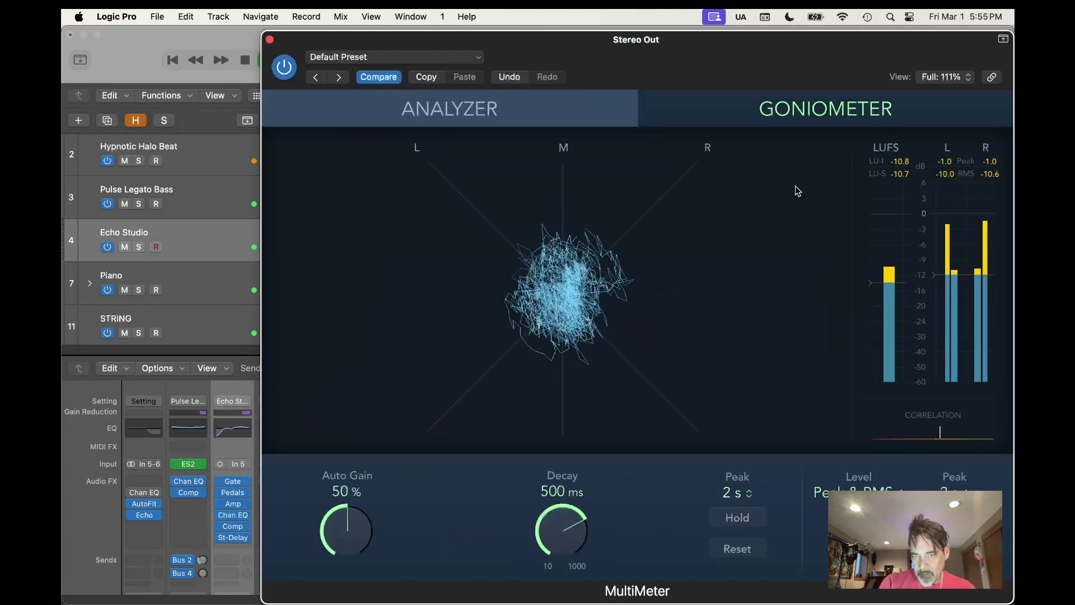
pyautogui.click(502, 110)
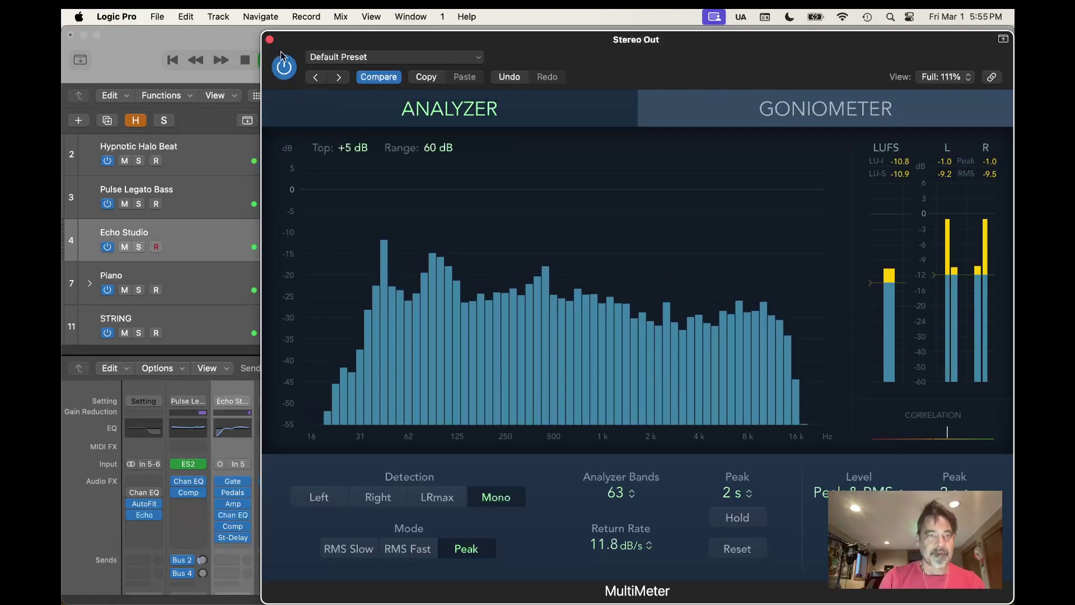
pyautogui.click(269, 40)
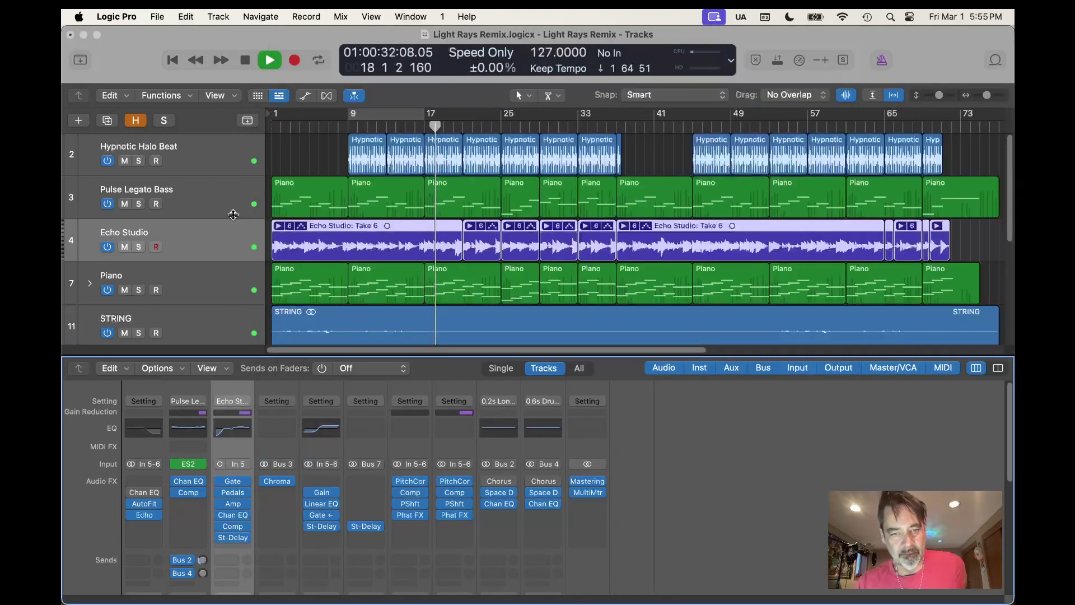
# Lower the Master fader to -31.0 dB in the Mixer and stop playback at bar 29.
pyautogui.press('x')
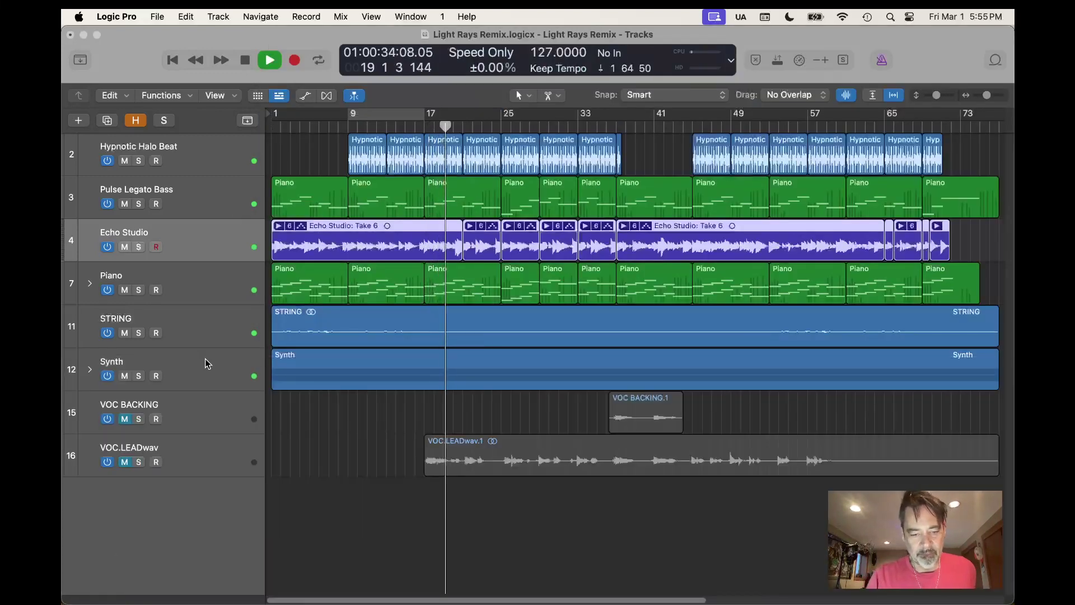
pyautogui.press('x')
pyautogui.scroll(-10, 688, 528)
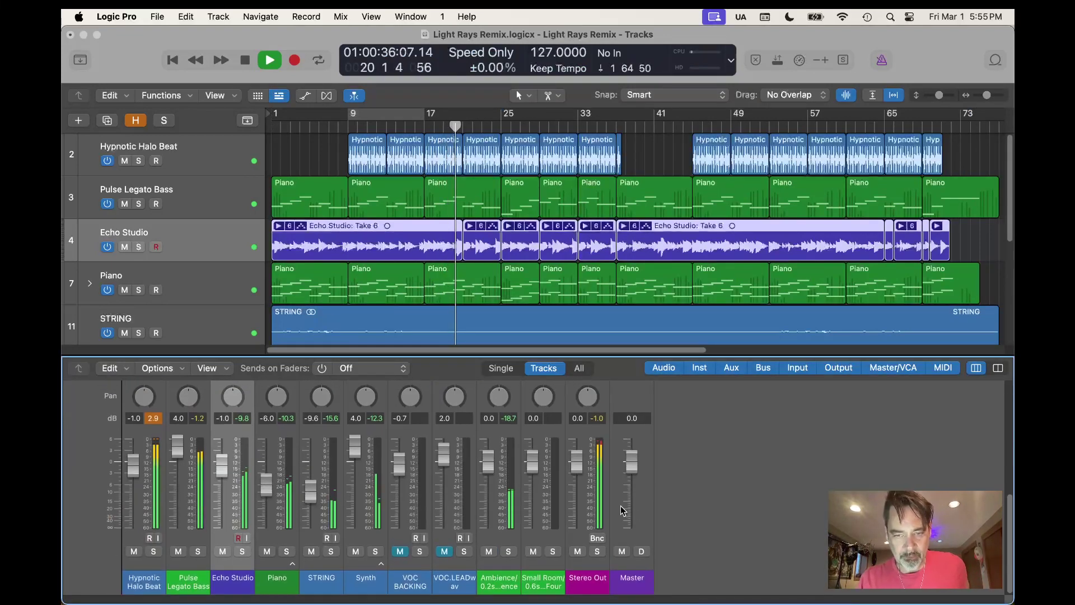
pyautogui.moveTo(631, 462); pyautogui.dragTo(632, 517)
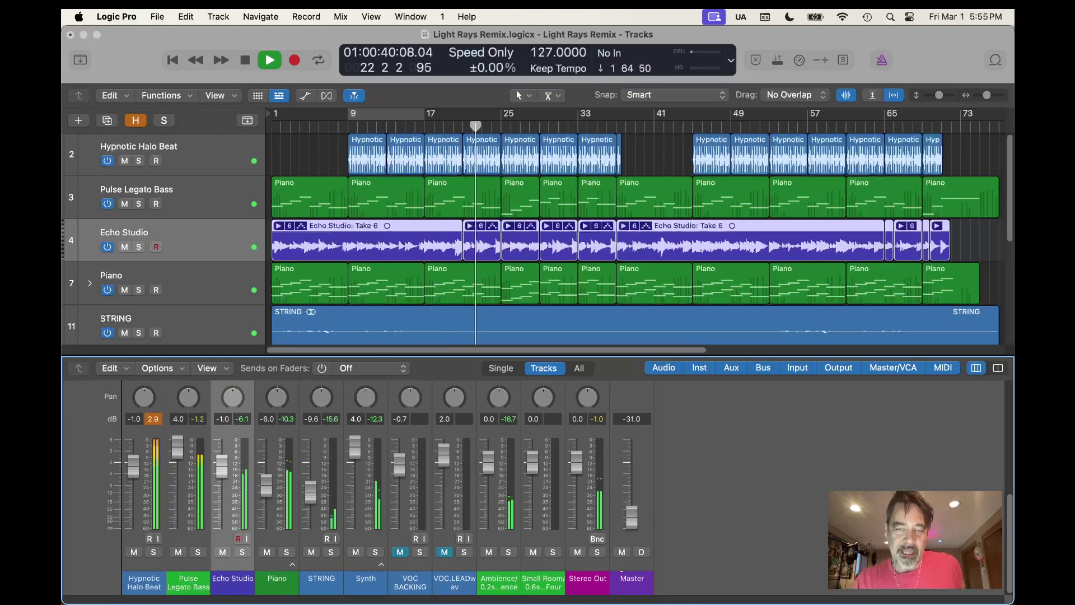
pyautogui.click(246, 66)
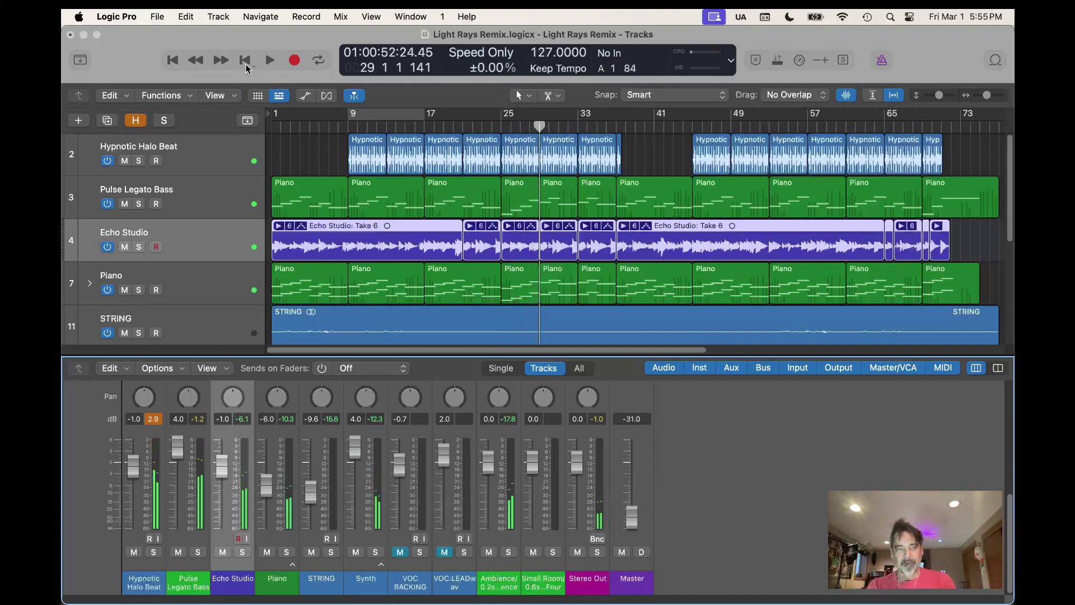